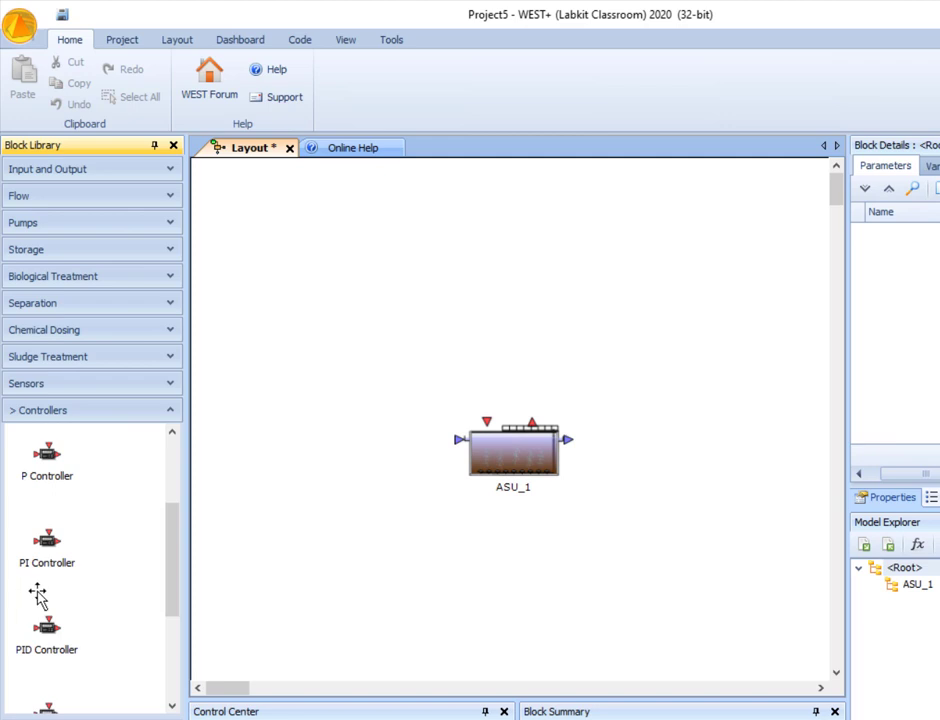
# Step: Place a PI Controller block above the ASU_1 tank in the layout
pyautogui.moveTo(40, 540); pyautogui.dragTo(507, 350)
pyautogui.click(673, 366)
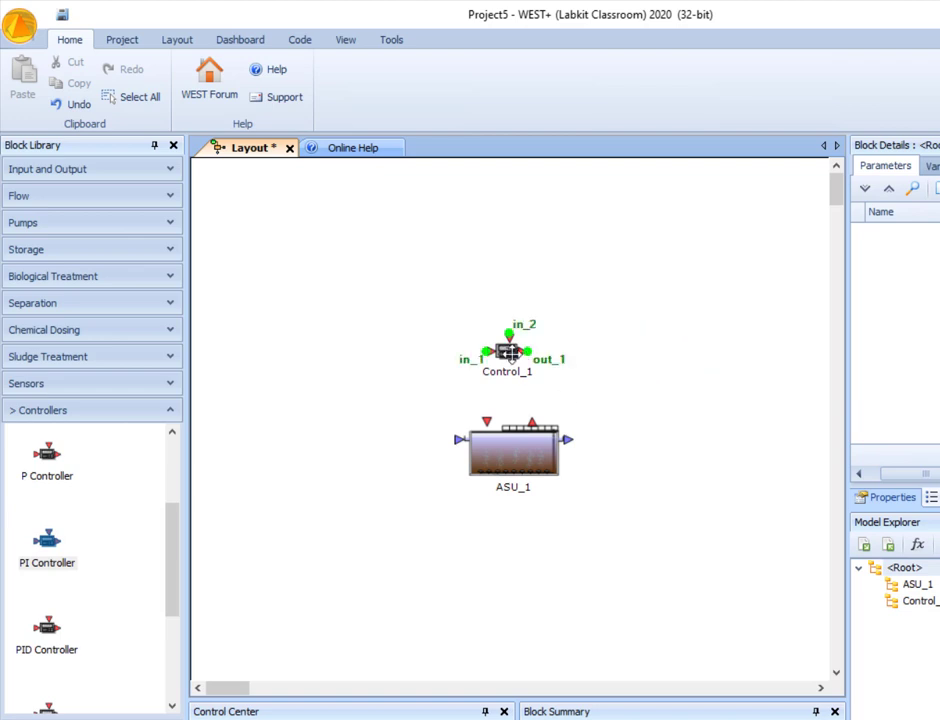
# Step: Open the help page of the PI controller, read its control equation and parameter descriptions, and return to the layout
pyautogui.click(508, 352)
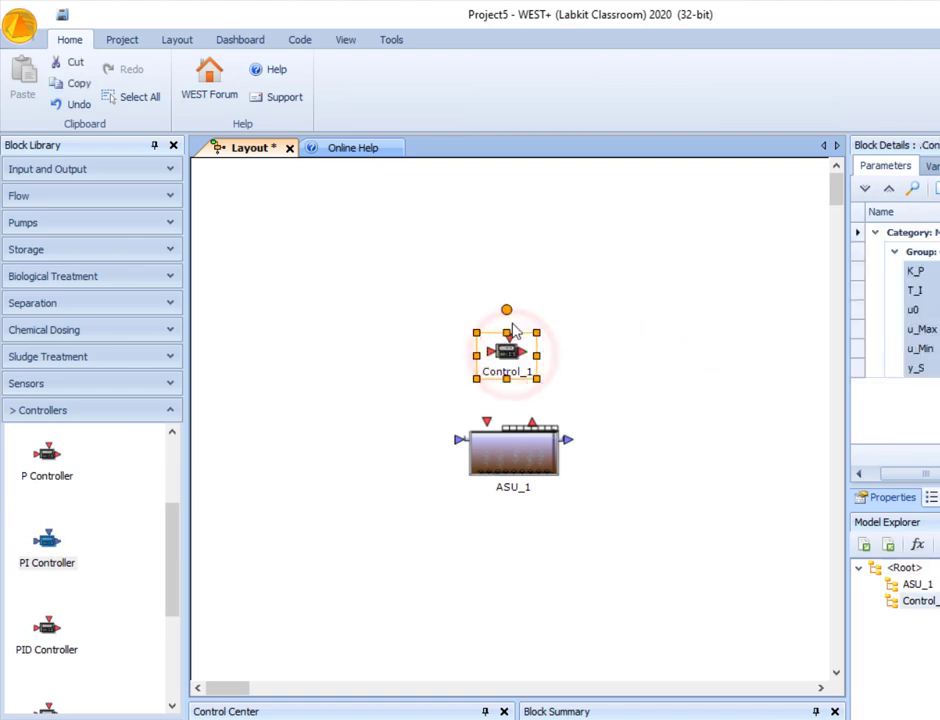
pyautogui.press('F1')
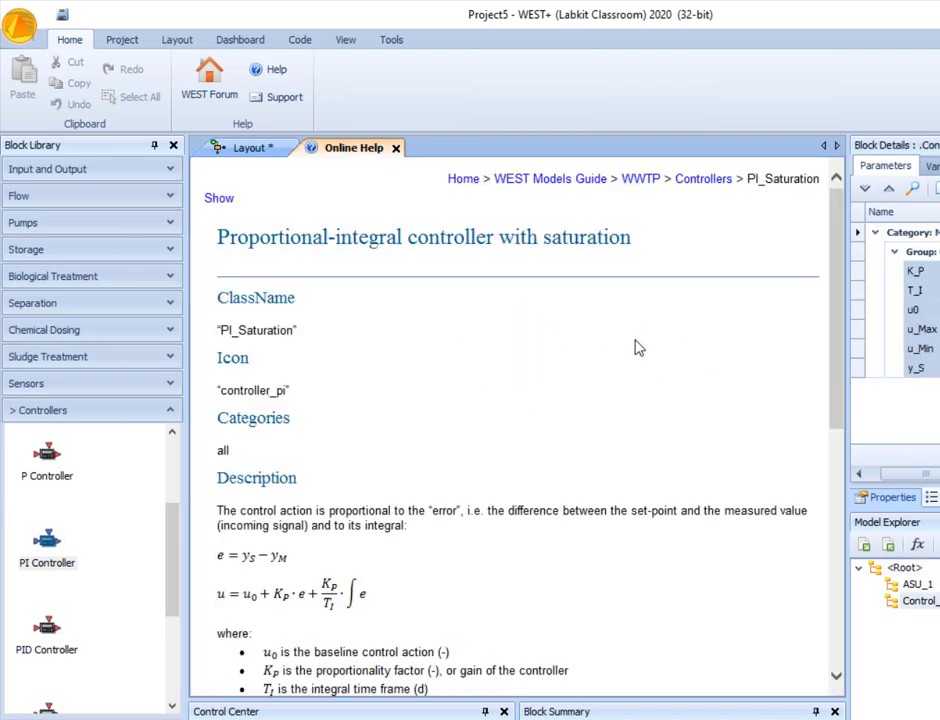
pyautogui.moveTo(840, 385); pyautogui.dragTo(843, 420)
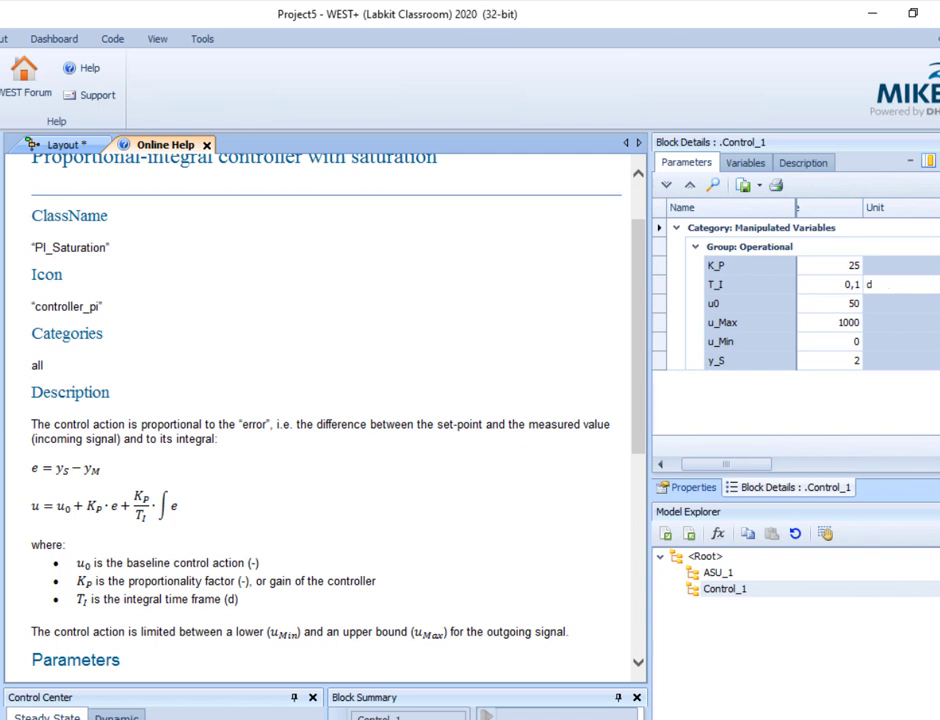
pyautogui.click(63, 145)
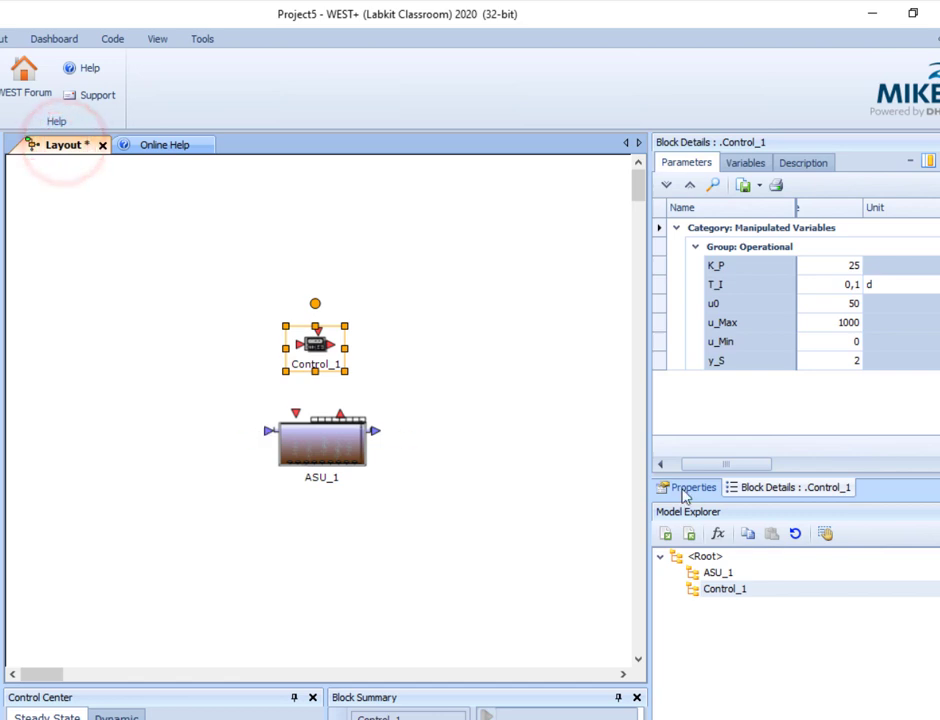
pyautogui.click(495, 488)
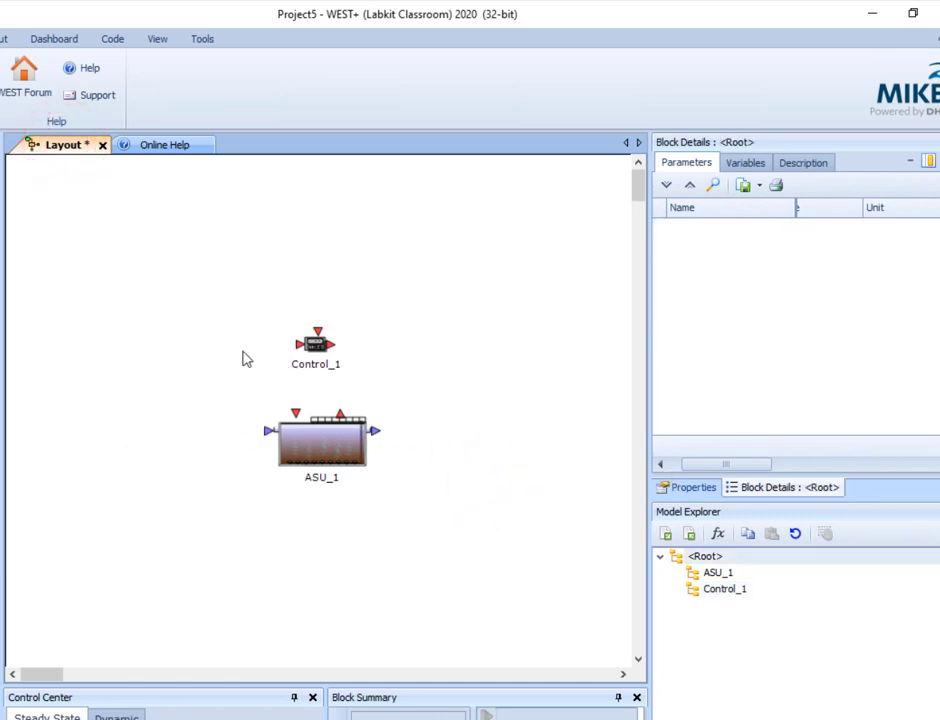
# Step: Draw a polyline connection from the out_2 terminal of ASU_1 to the in_1 terminal of Control_1
pyautogui.moveTo(319, 347)
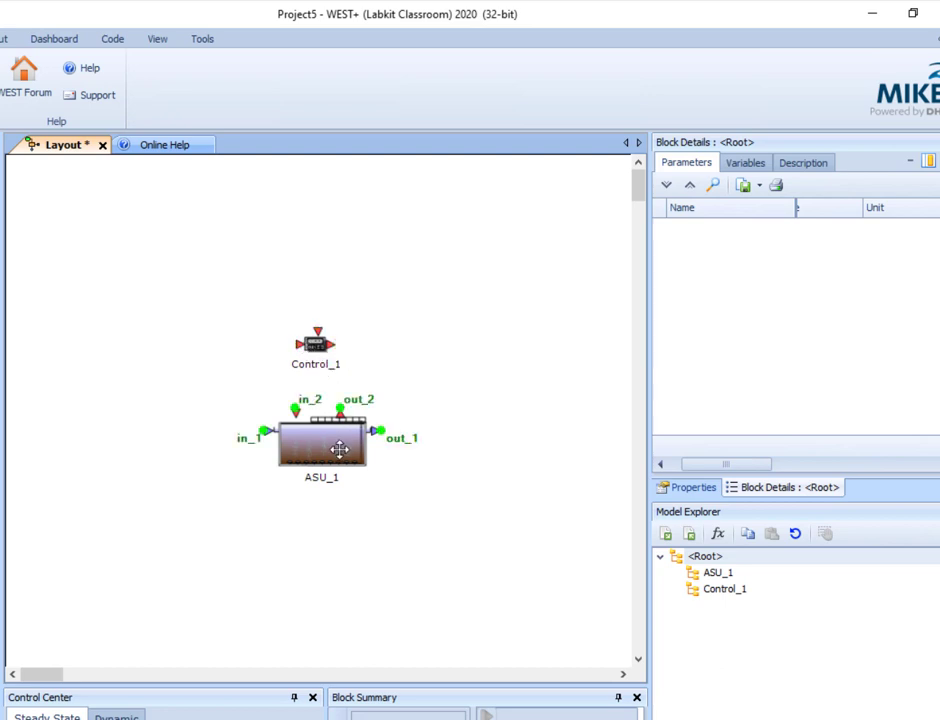
pyautogui.rightClick(446, 438)
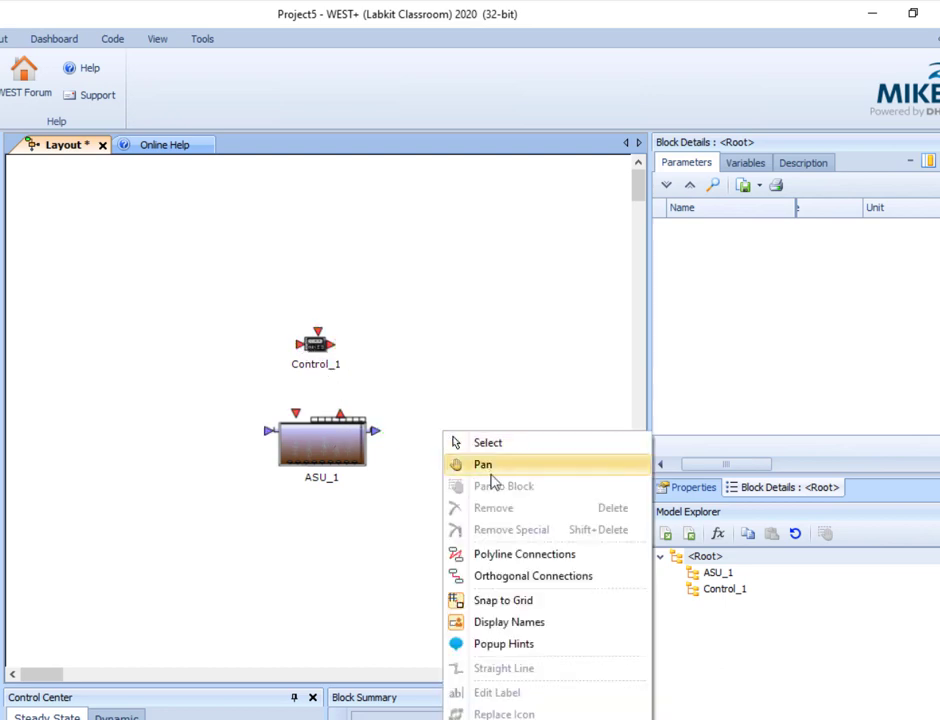
pyautogui.click(501, 556)
pyautogui.moveTo(341, 408)
pyautogui.moveTo(341, 408); pyautogui.dragTo(300, 344)
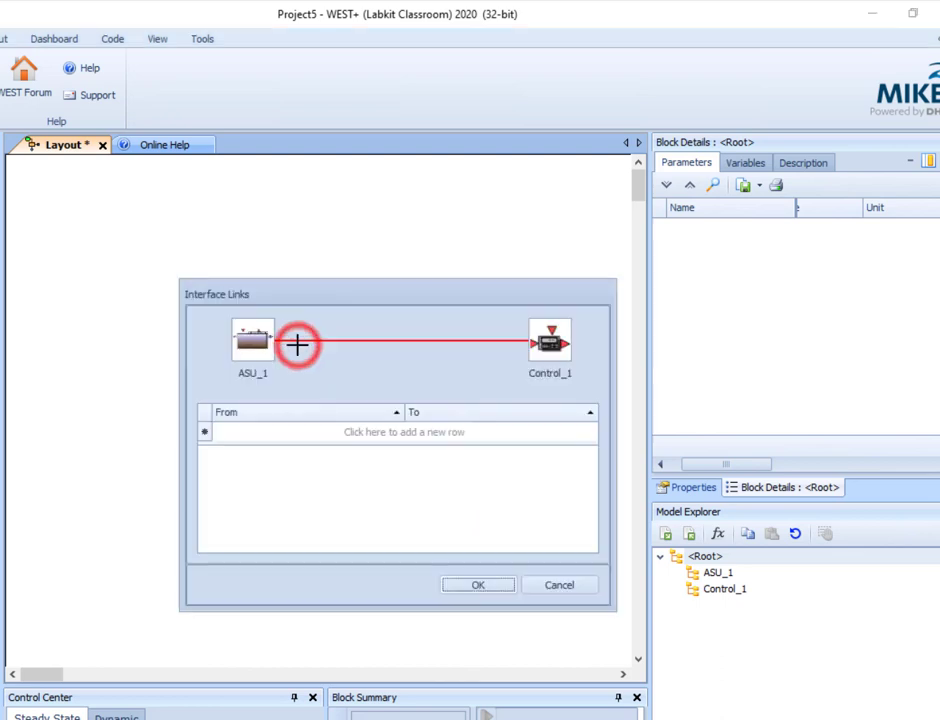
# Step: Link the DO variable of ASU_1 to the y_M variable of Control_1 and accept the interface link
pyautogui.click(289, 433)
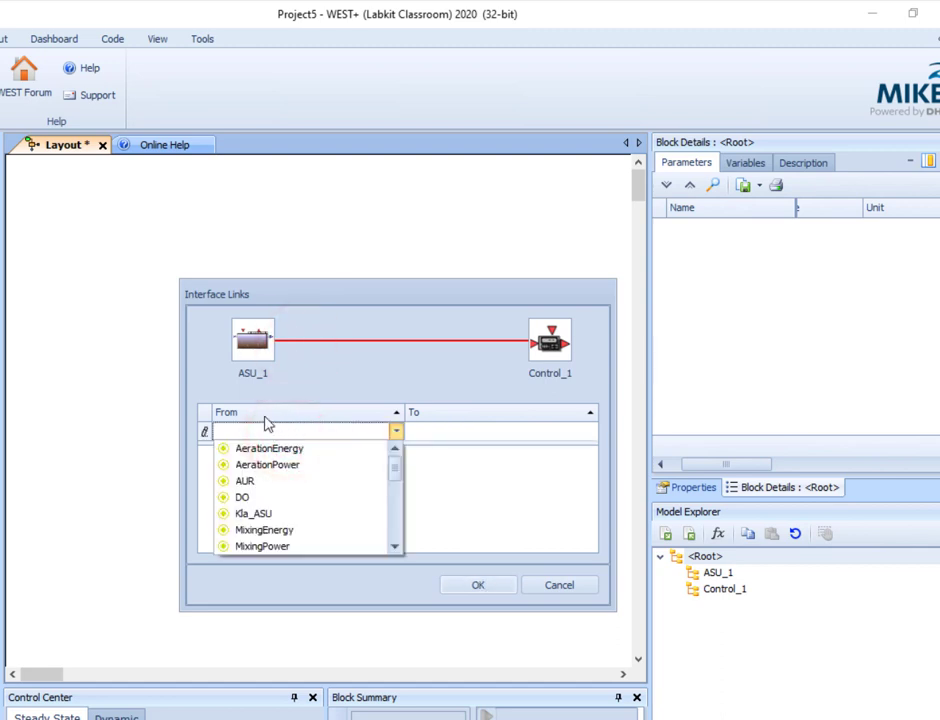
pyautogui.click(265, 497)
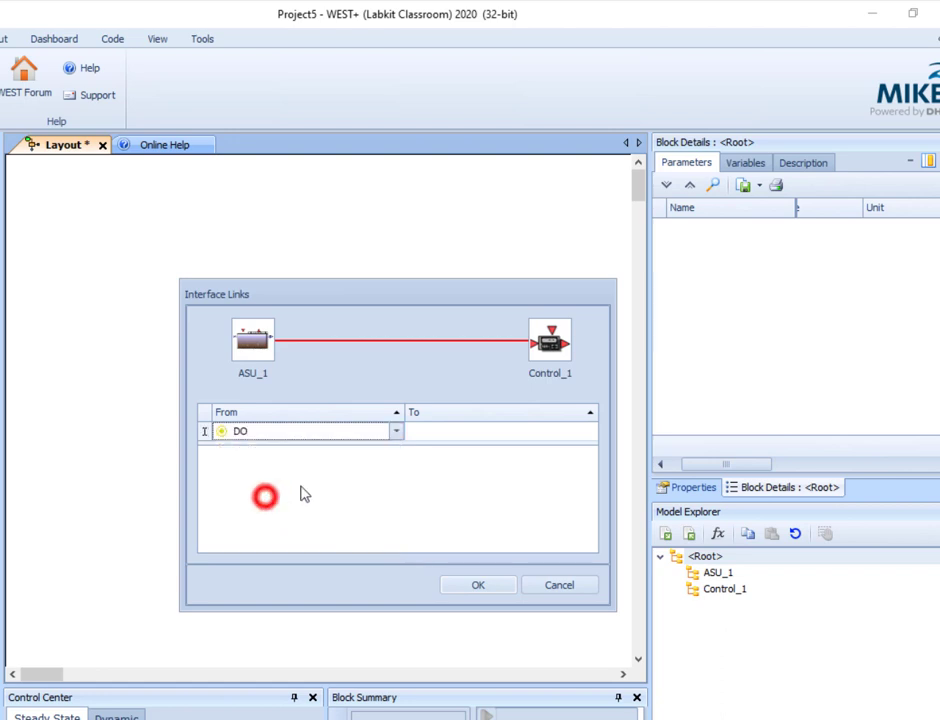
pyautogui.click(450, 433)
pyautogui.click(451, 449)
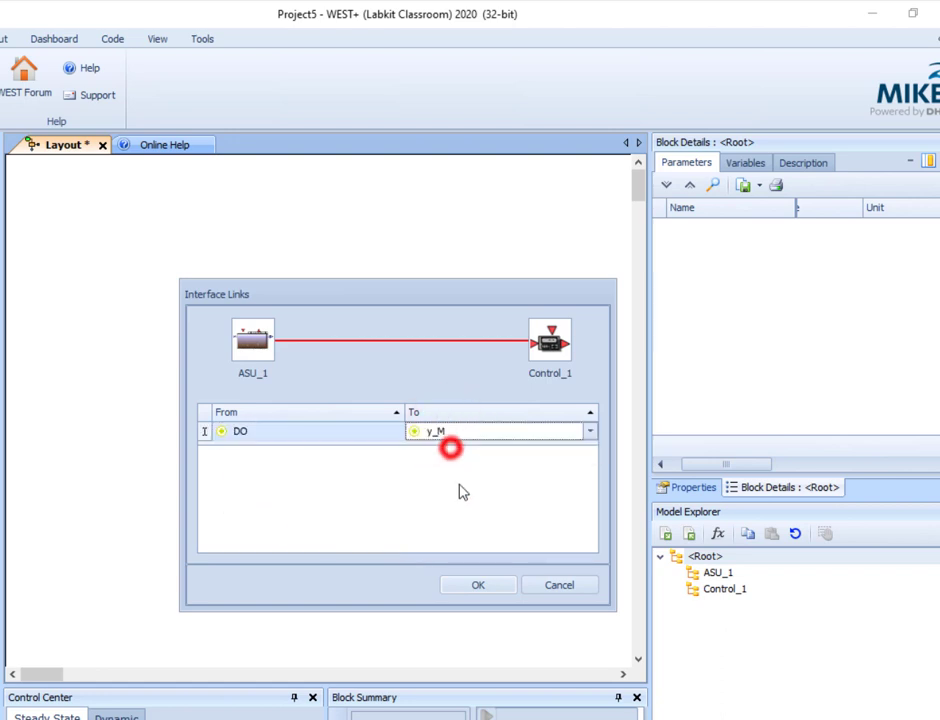
pyautogui.click(474, 582)
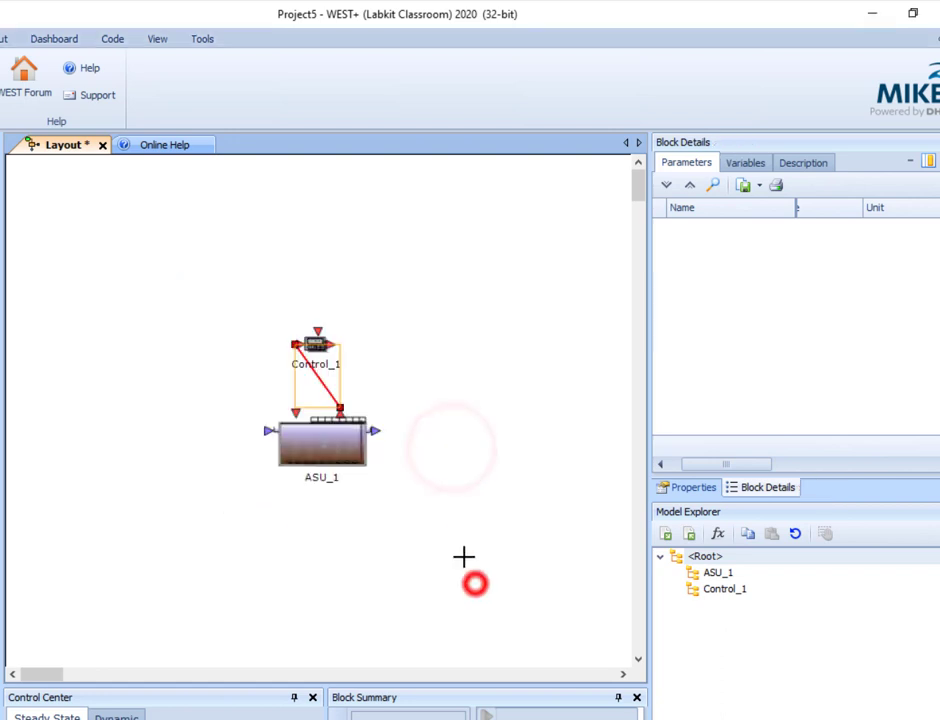
# Step: Connect the out_1 terminal of Control_1 to in_2 of ASU_1, linking u to Kla, and return to selection mode
pyautogui.click(335, 344)
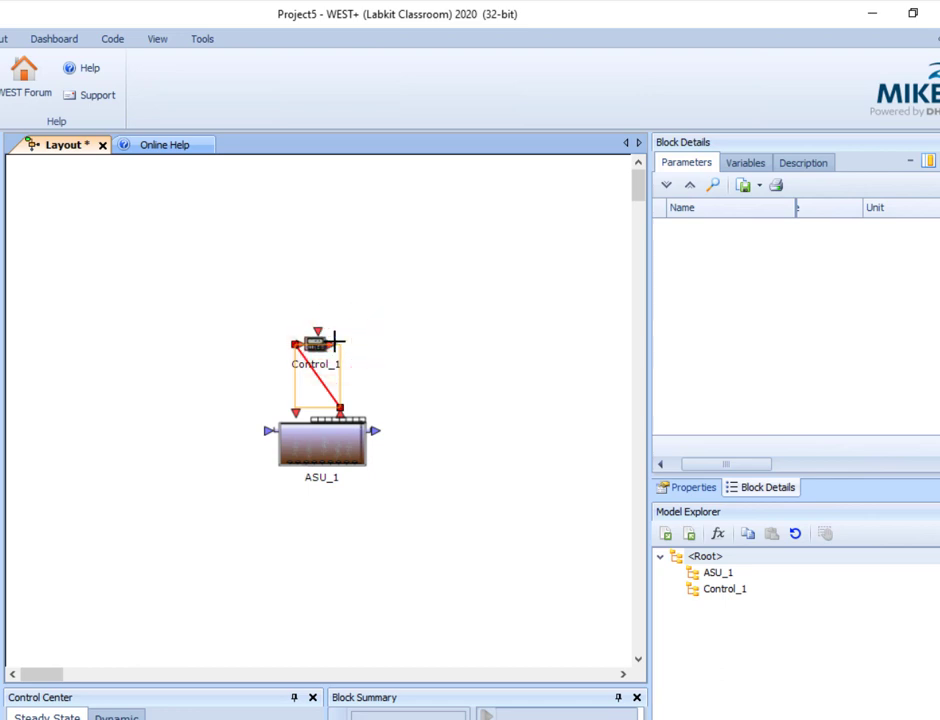
pyautogui.moveTo(335, 344); pyautogui.dragTo(295, 408)
pyautogui.click(293, 433)
pyautogui.click(290, 448)
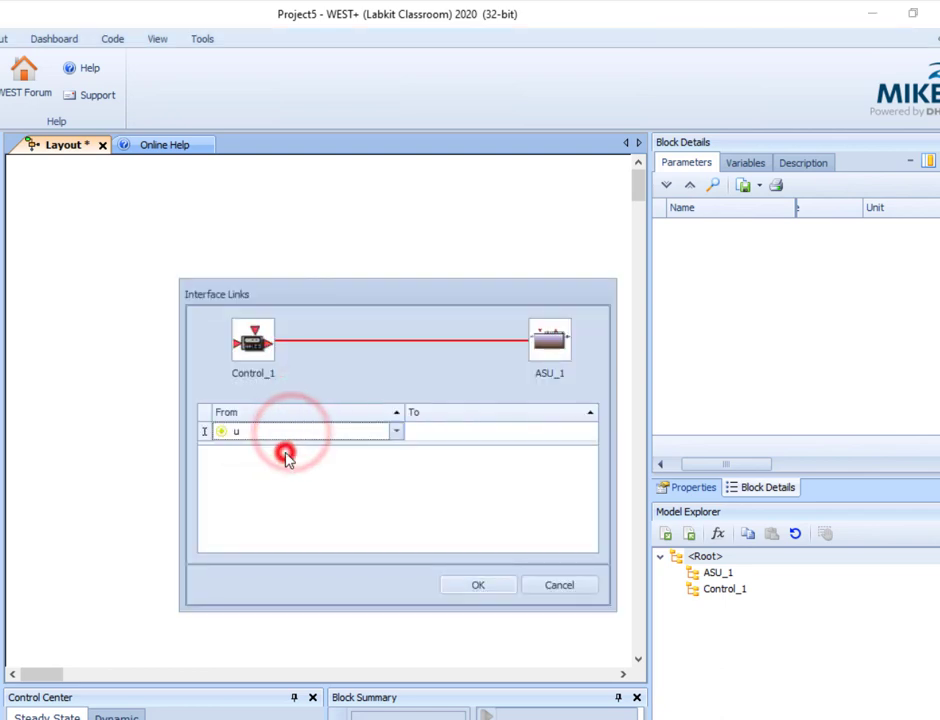
pyautogui.click(438, 432)
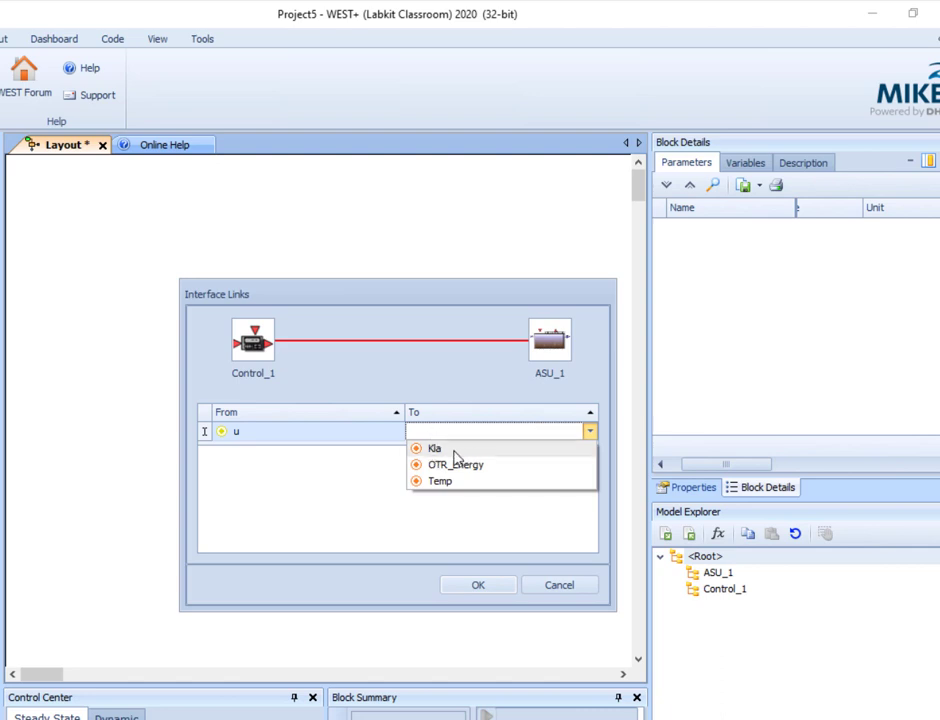
pyautogui.click(452, 448)
pyautogui.click(479, 588)
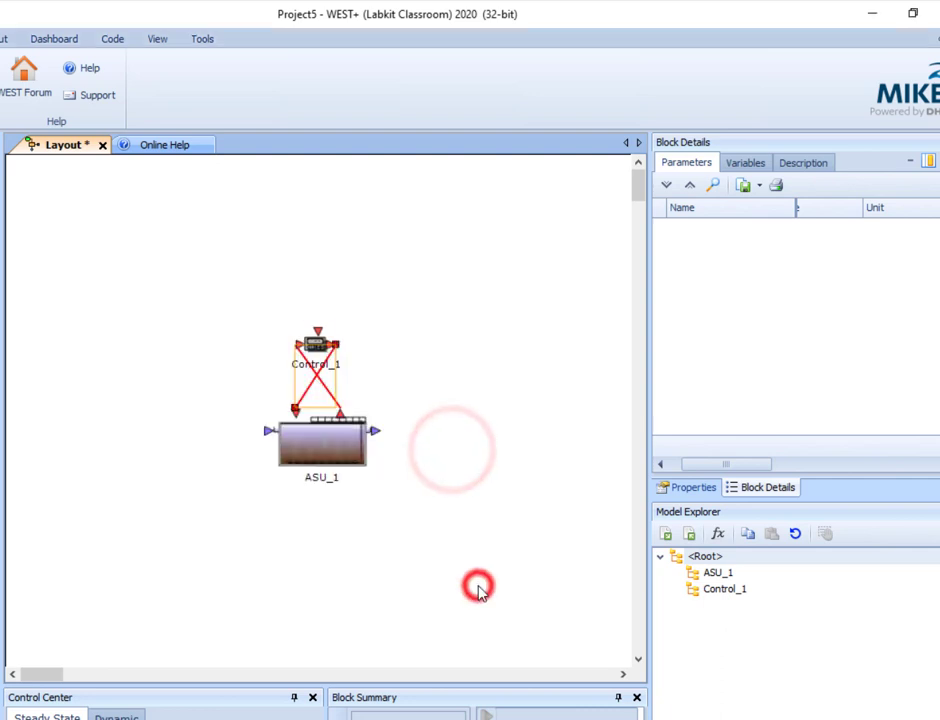
pyautogui.rightClick(428, 388)
pyautogui.click(445, 397)
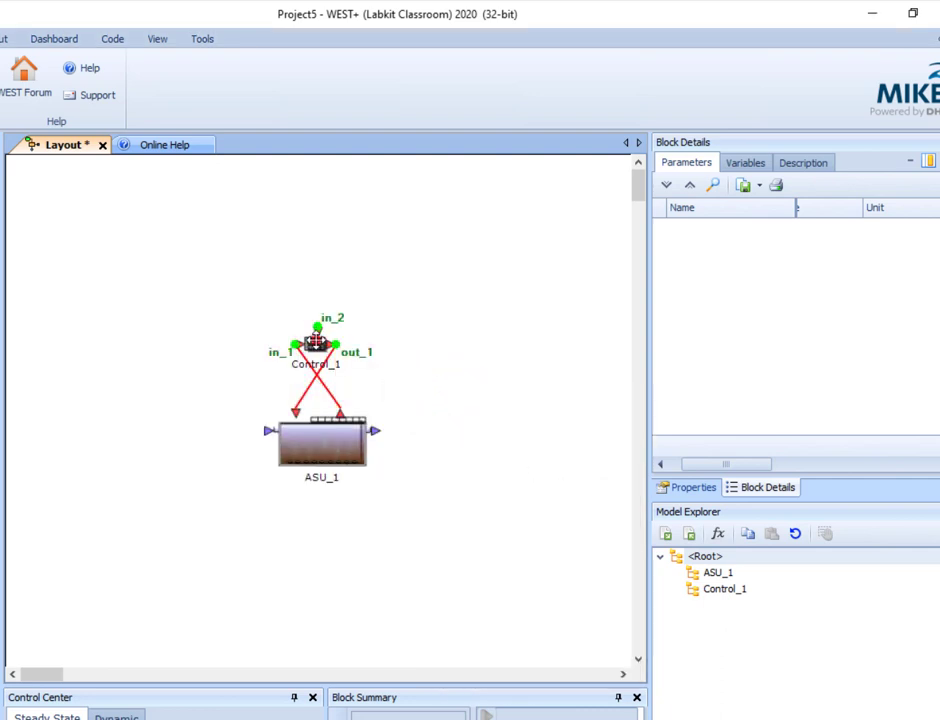
# Step: Set the set-point y_S of Control_1 to 1,5
pyautogui.click(316, 344)
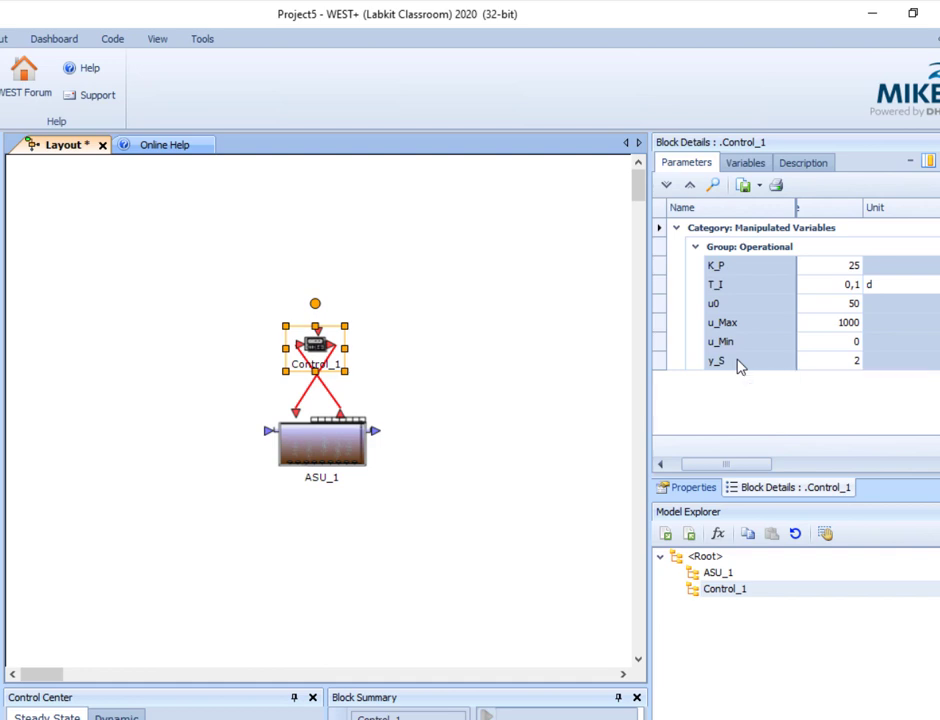
pyautogui.click(834, 363)
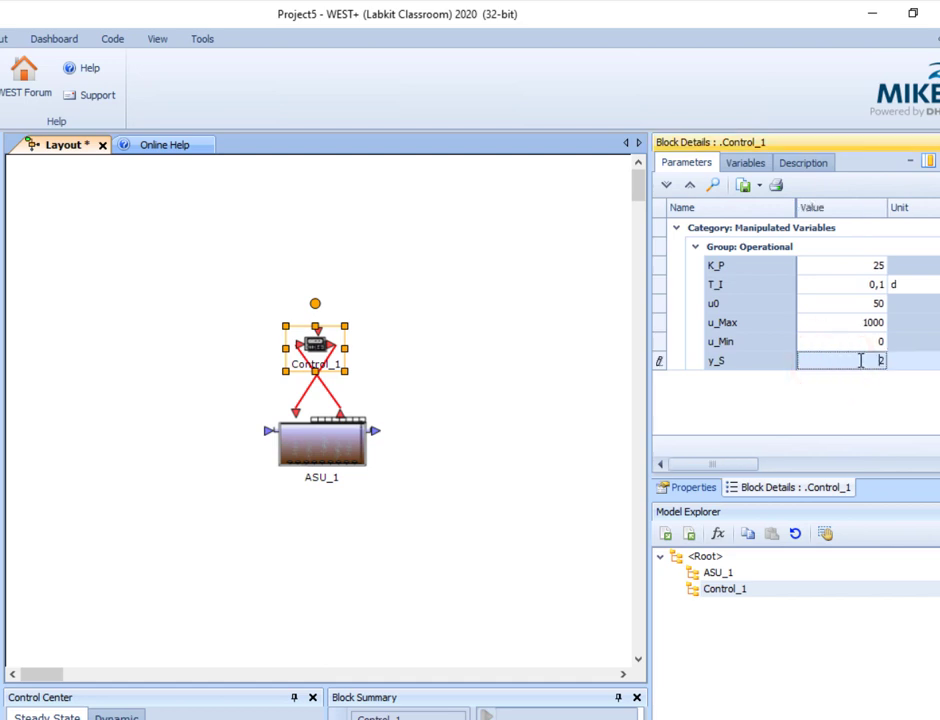
pyautogui.moveTo(855, 361); pyautogui.dragTo(882, 360)
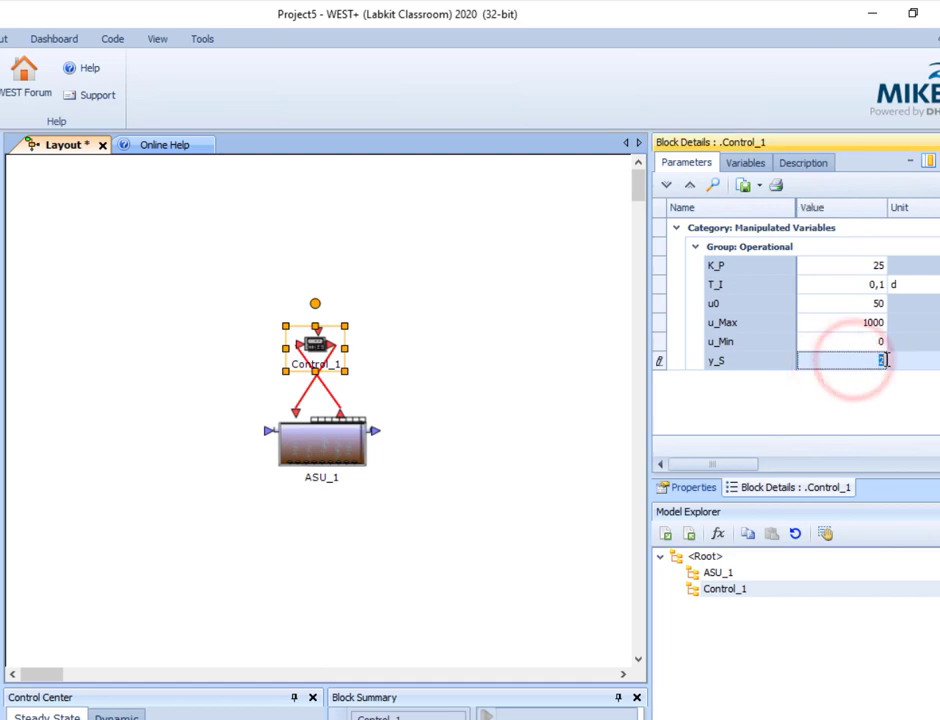
pyautogui.write('1,5')
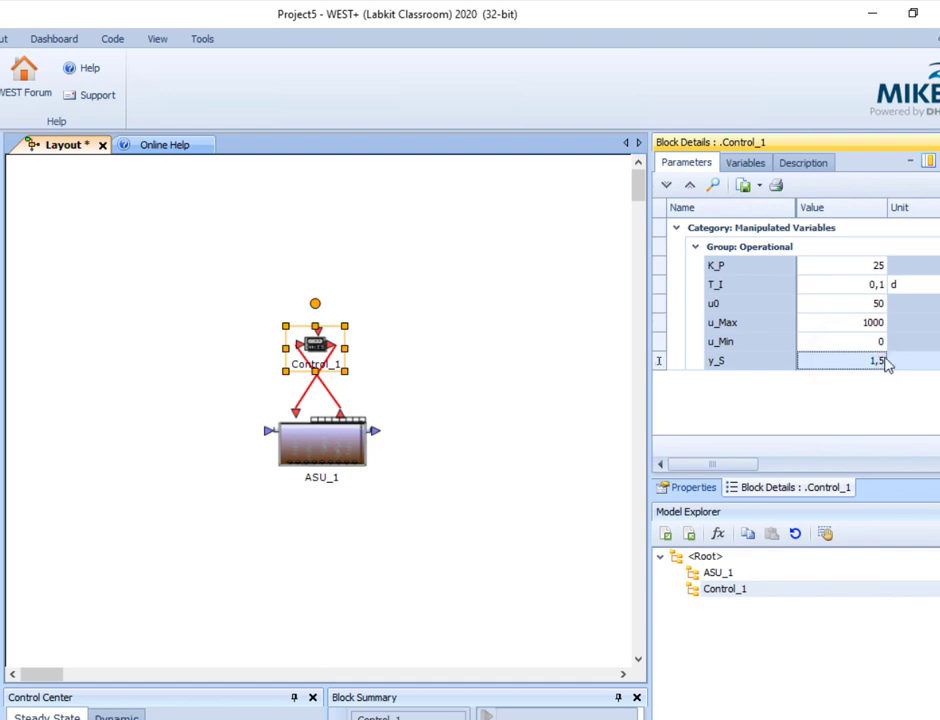
pyautogui.moveTo(745, 276)
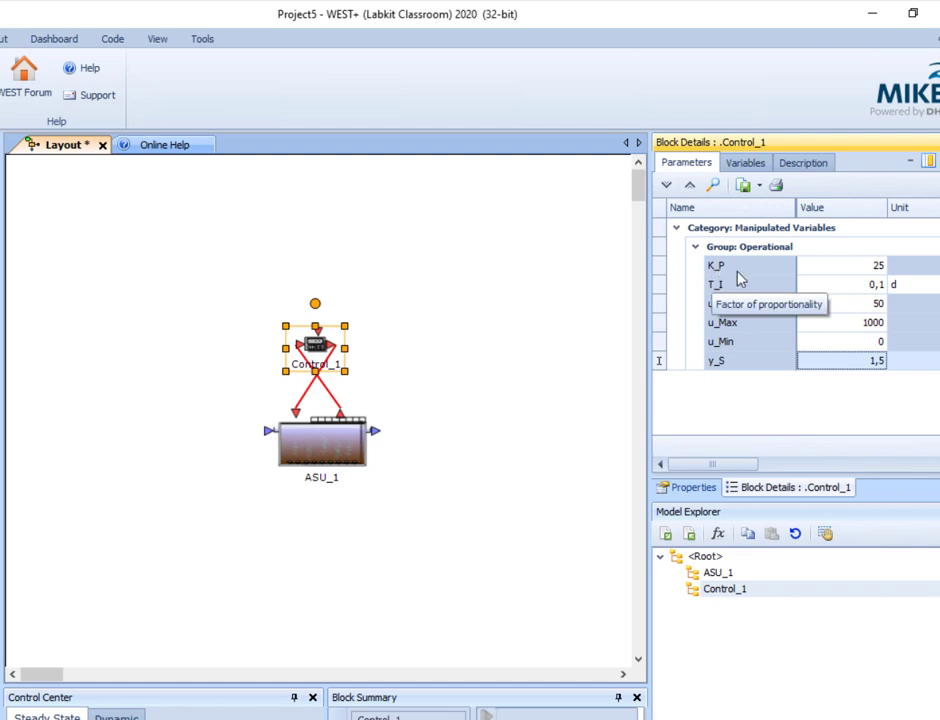
pyautogui.moveTo(747, 314)
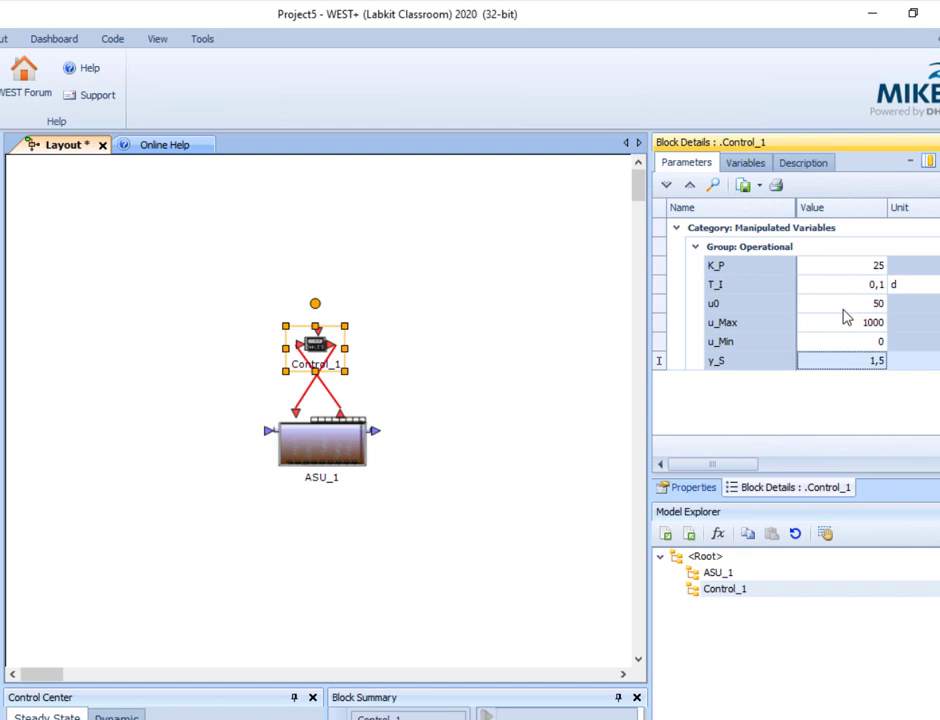
pyautogui.click(493, 465)
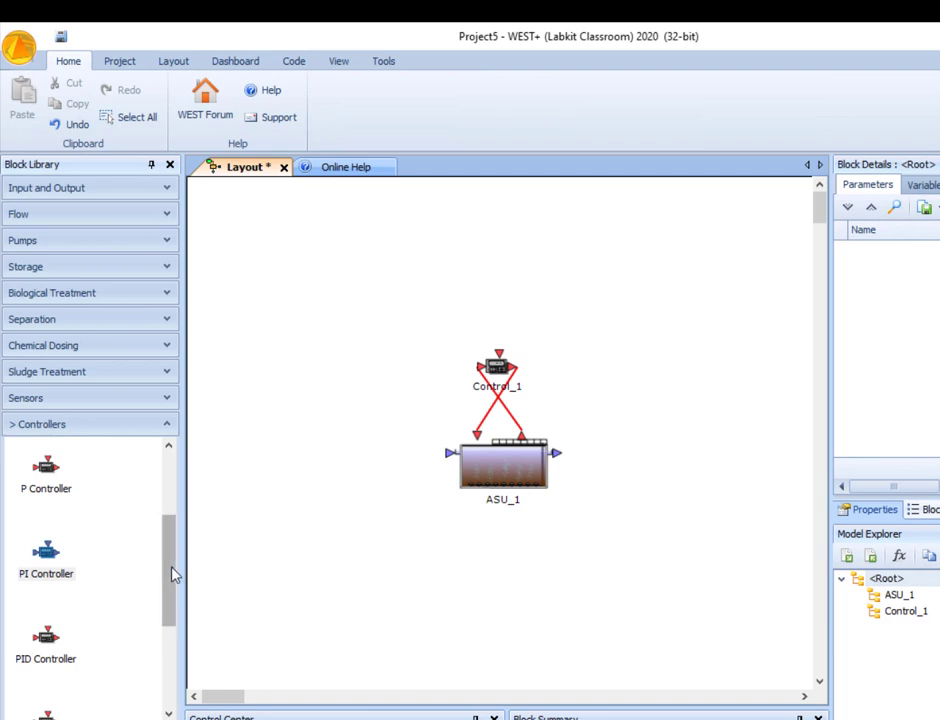
# Step: Place a Timer block from the controllers library above Control_1
pyautogui.click(166, 565)
pyautogui.moveTo(168, 574); pyautogui.dragTo(168, 707)
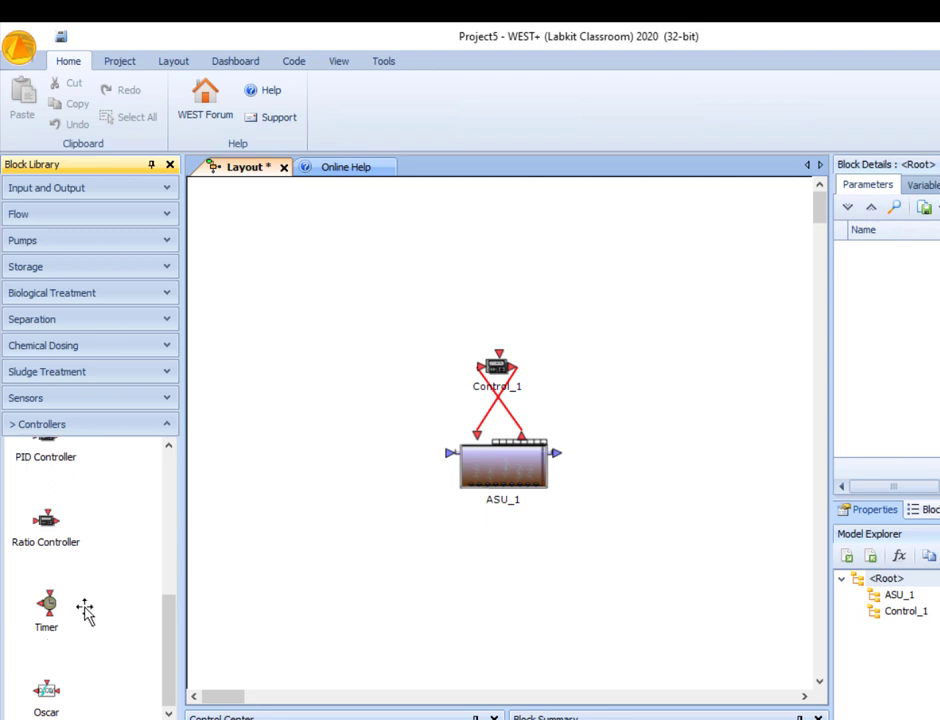
pyautogui.moveTo(55, 604); pyautogui.dragTo(512, 287)
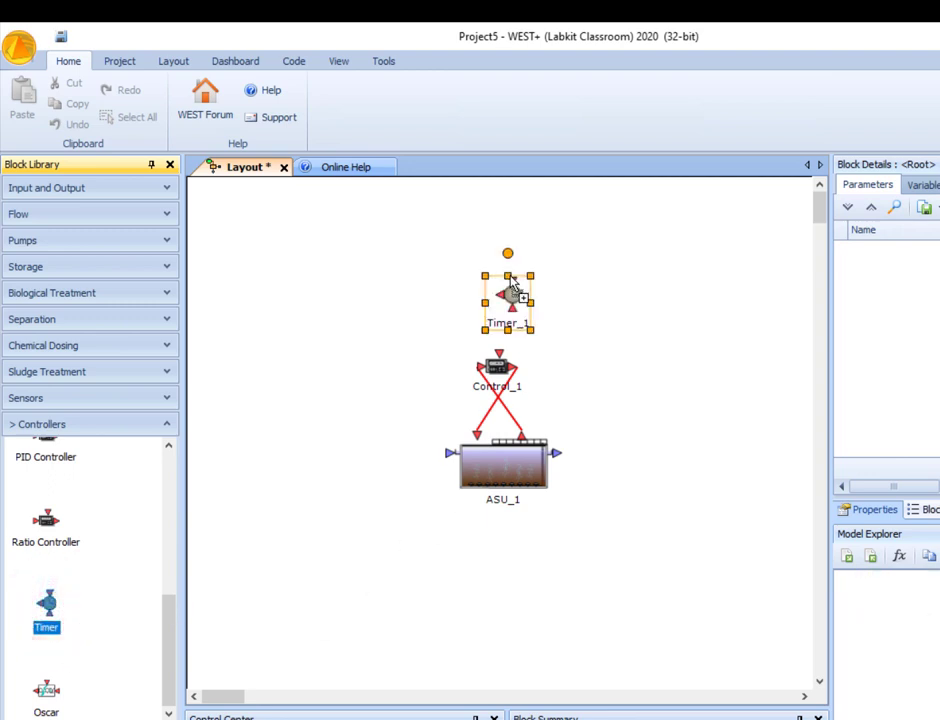
pyautogui.click(627, 333)
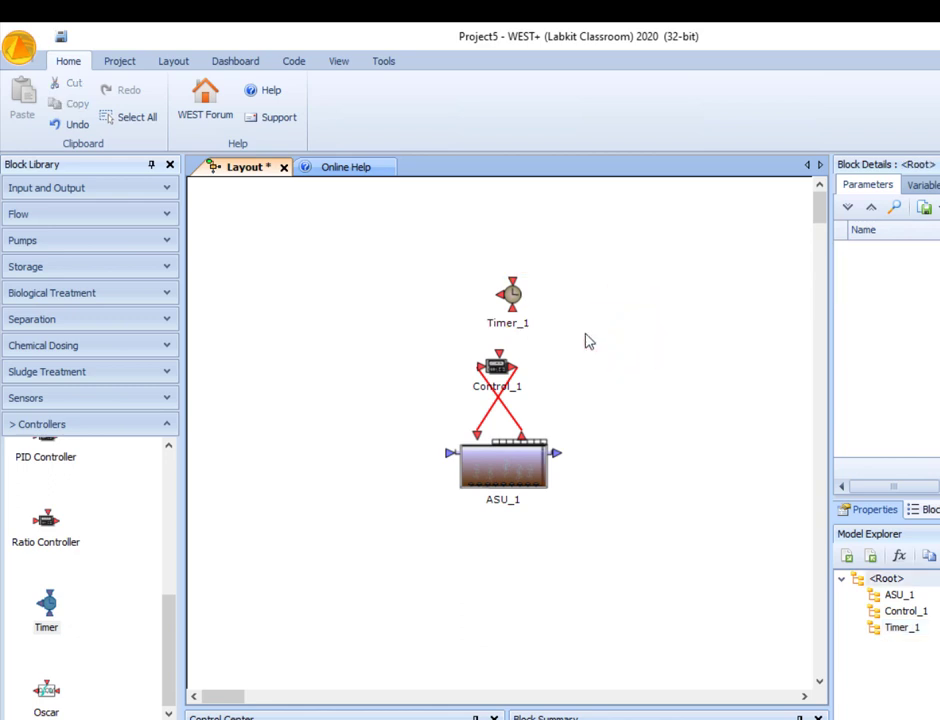
# Step: Connect the out_1 terminal of Timer_1 to in_2 of Control_1, linking u1 to y_S, and return to selection mode
pyautogui.rightClick(586, 337)
pyautogui.click(655, 456)
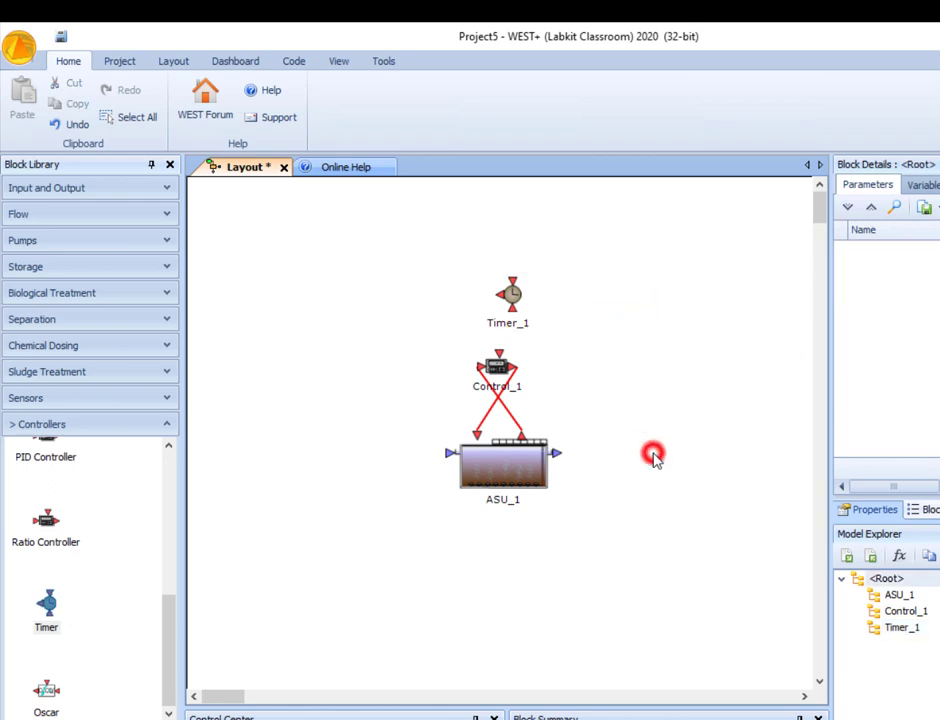
pyautogui.click(497, 291)
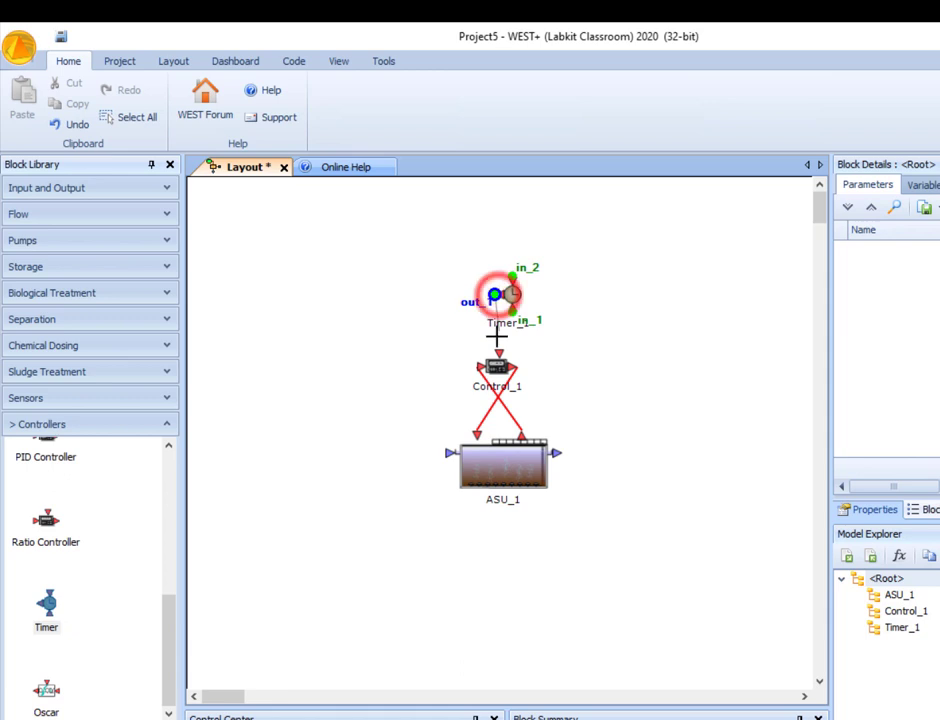
pyautogui.click(497, 348)
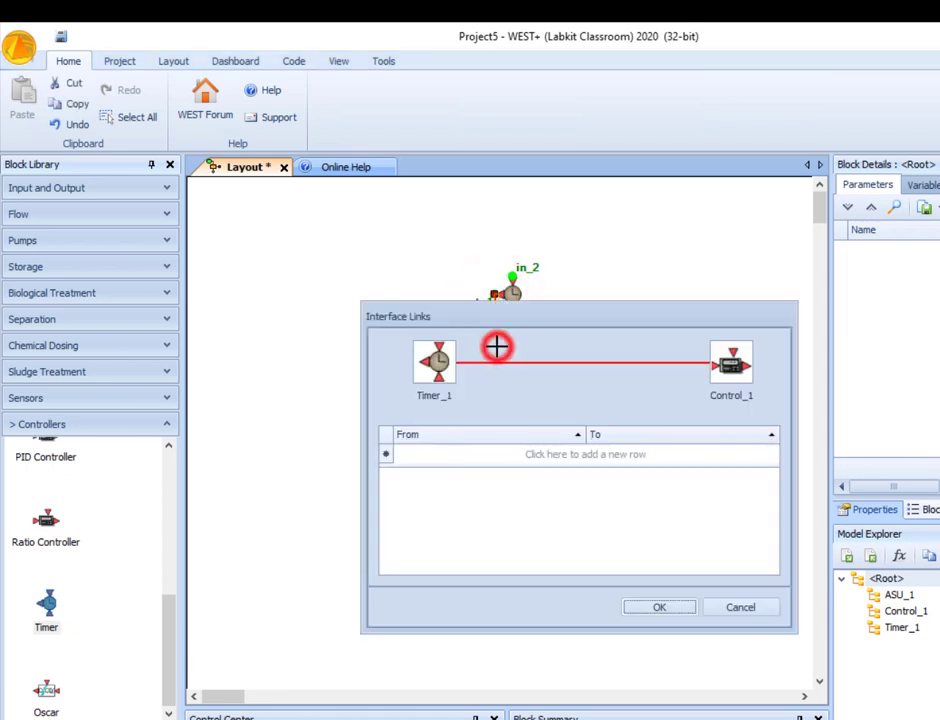
pyautogui.click(490, 463)
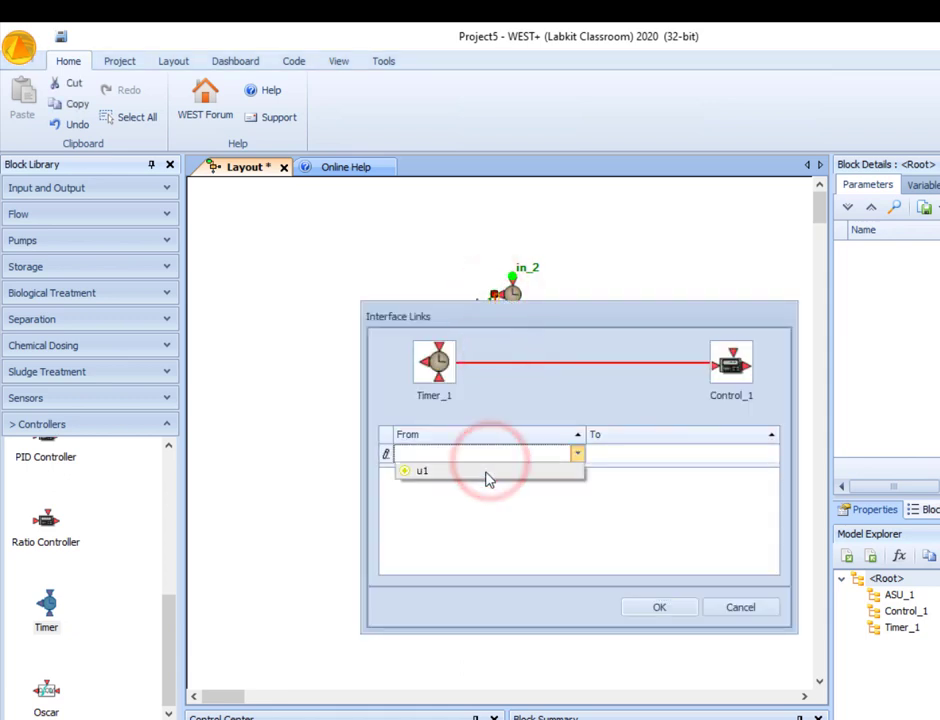
pyautogui.click(486, 472)
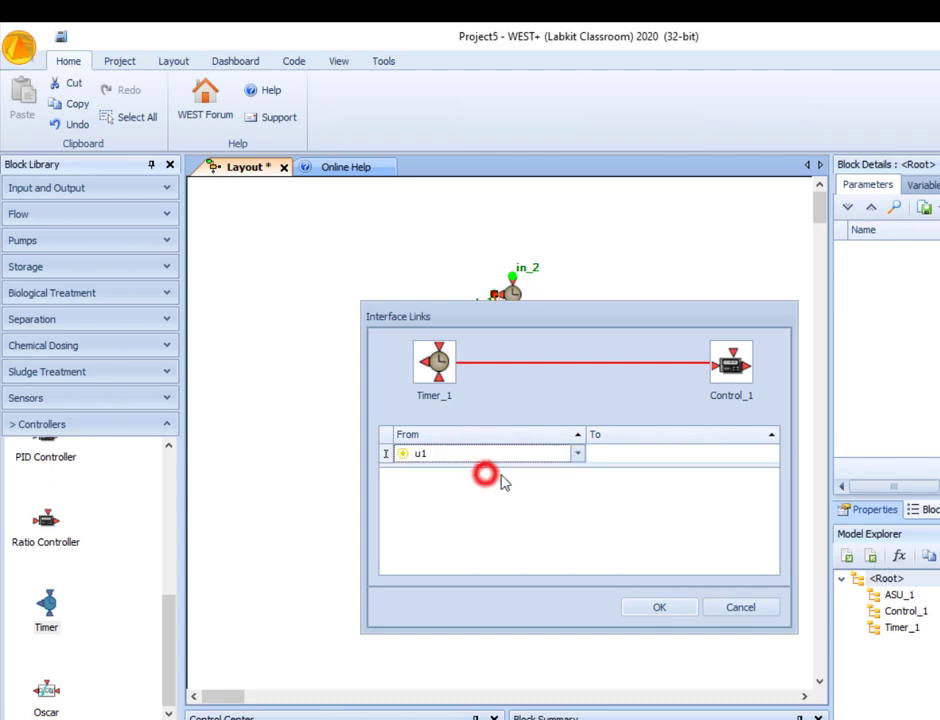
pyautogui.click(642, 455)
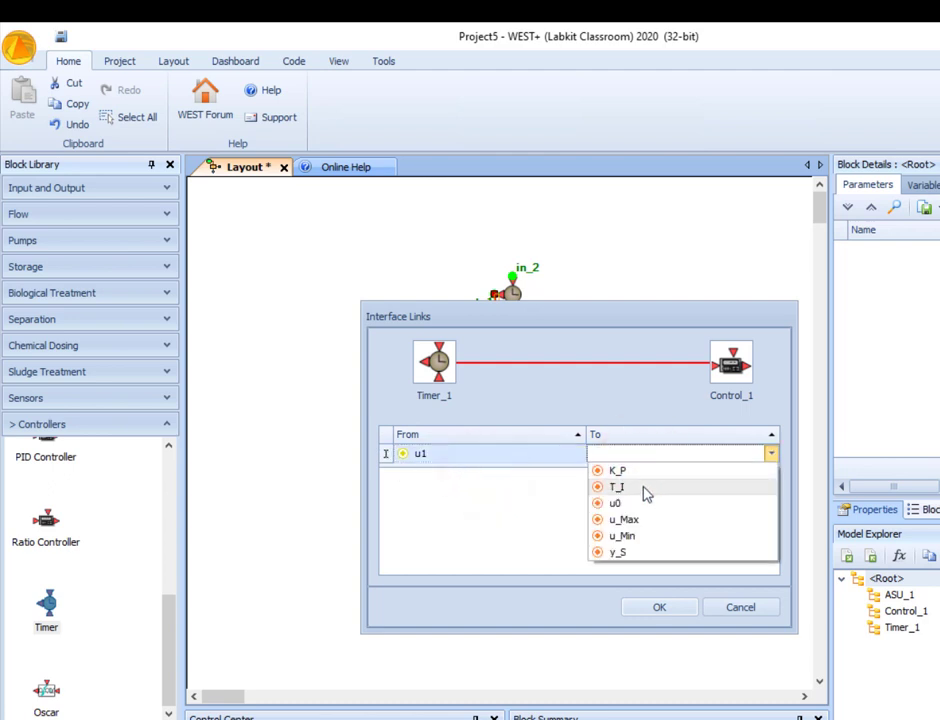
pyautogui.click(645, 557)
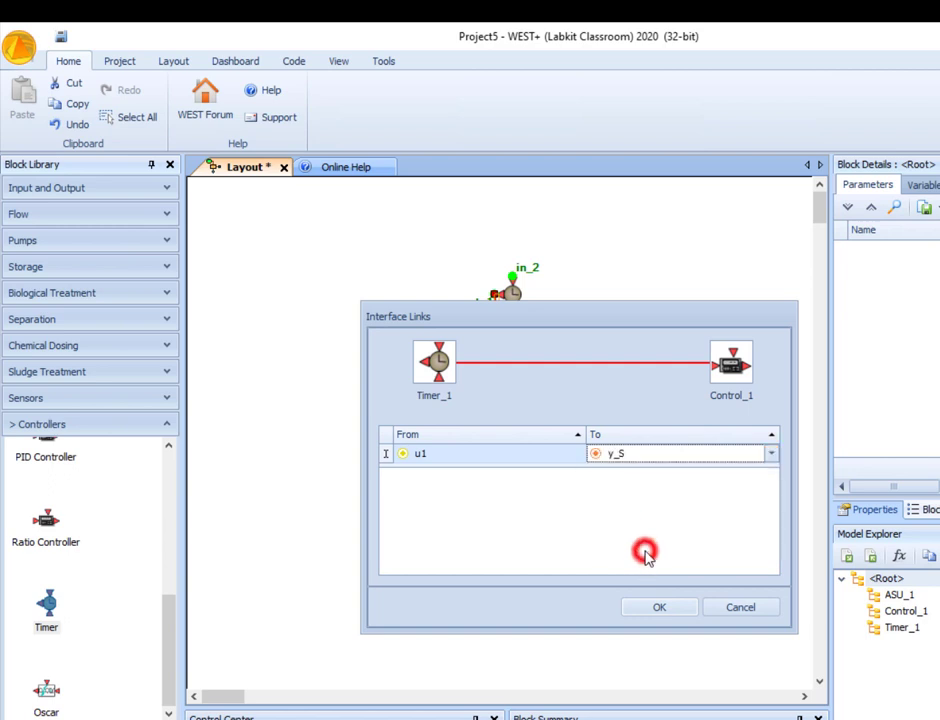
pyautogui.click(666, 606)
pyautogui.rightClick(611, 341)
pyautogui.click(635, 345)
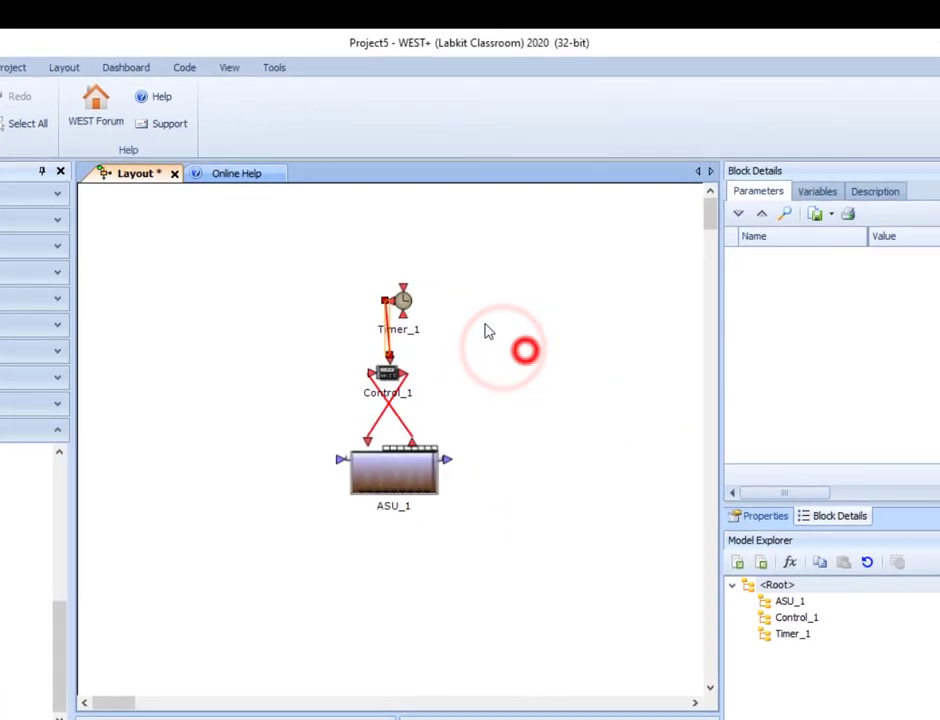
# Step: Set the units of the T1 and T2 periods of Timer_1 to h
pyautogui.click(293, 308)
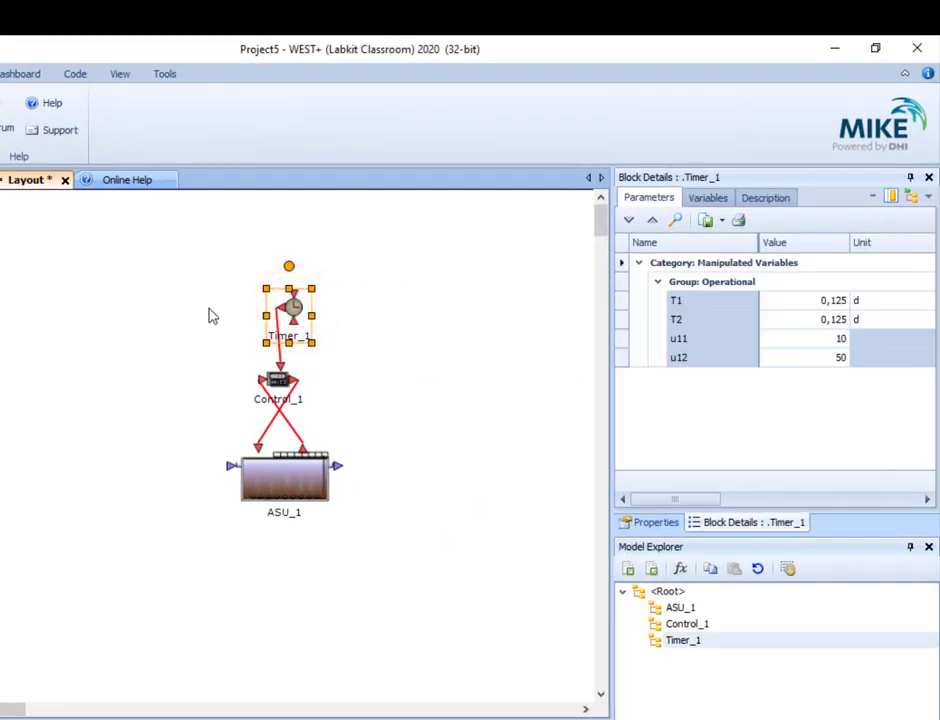
pyautogui.click(894, 303)
pyautogui.click(858, 330)
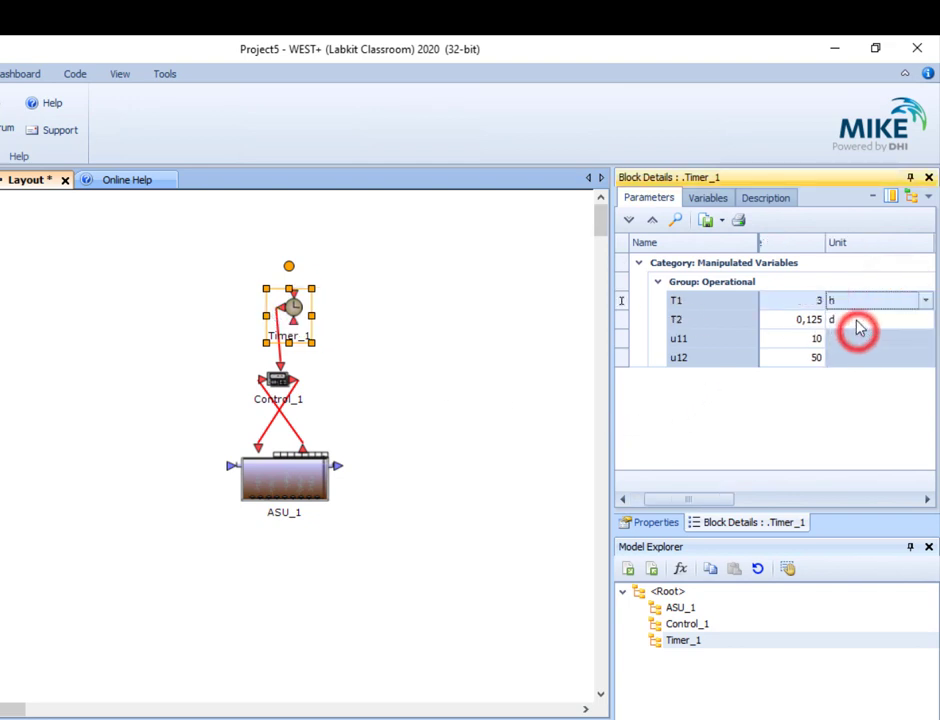
pyautogui.click(855, 320)
pyautogui.click(848, 349)
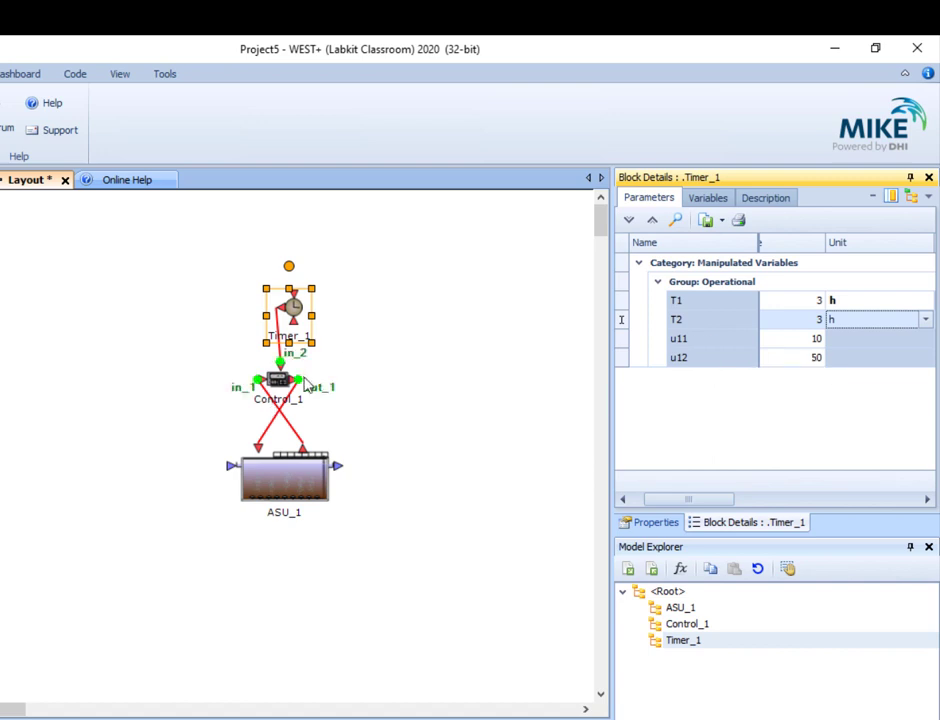
# Step: Move Timer_1 further above Control_1 and review the interface link between the two blocks without changing it
pyautogui.click(328, 296)
pyautogui.moveTo(298, 305); pyautogui.dragTo(308, 253)
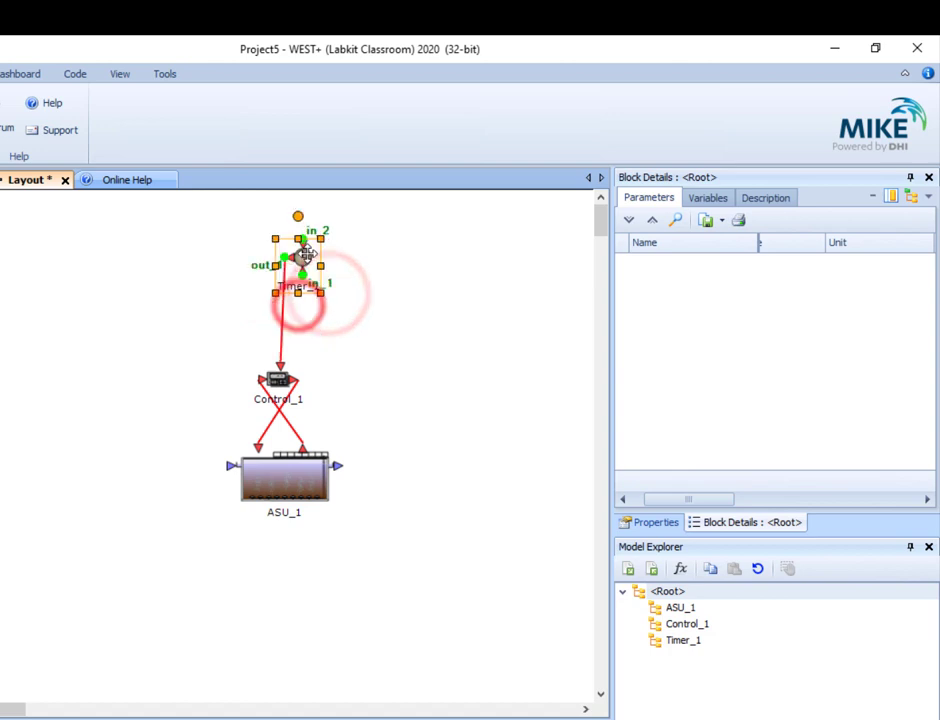
pyautogui.doubleClick(283, 331)
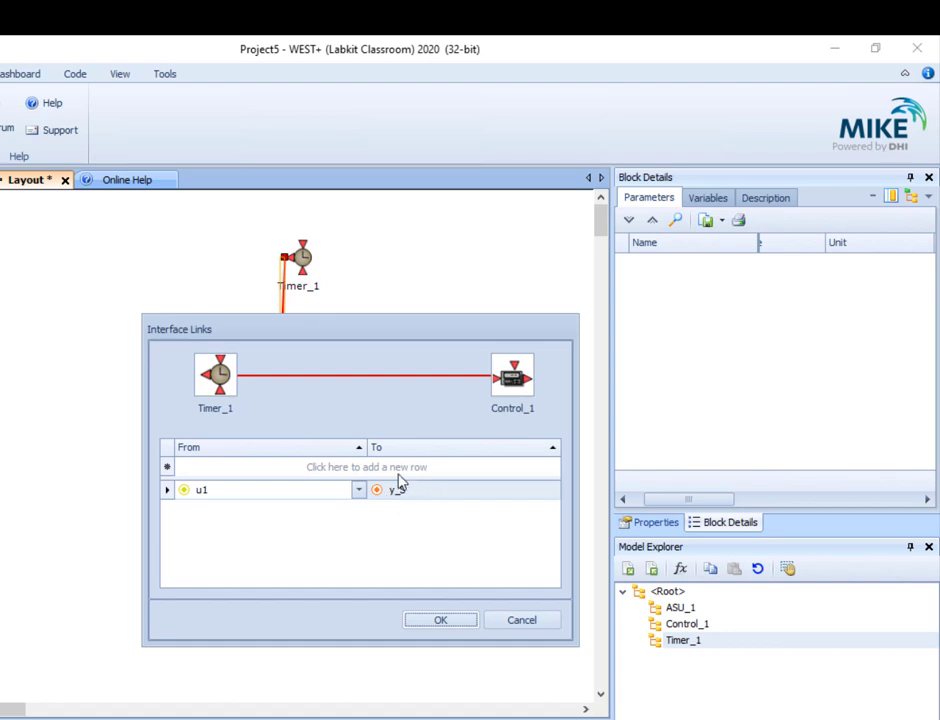
pyautogui.click(526, 621)
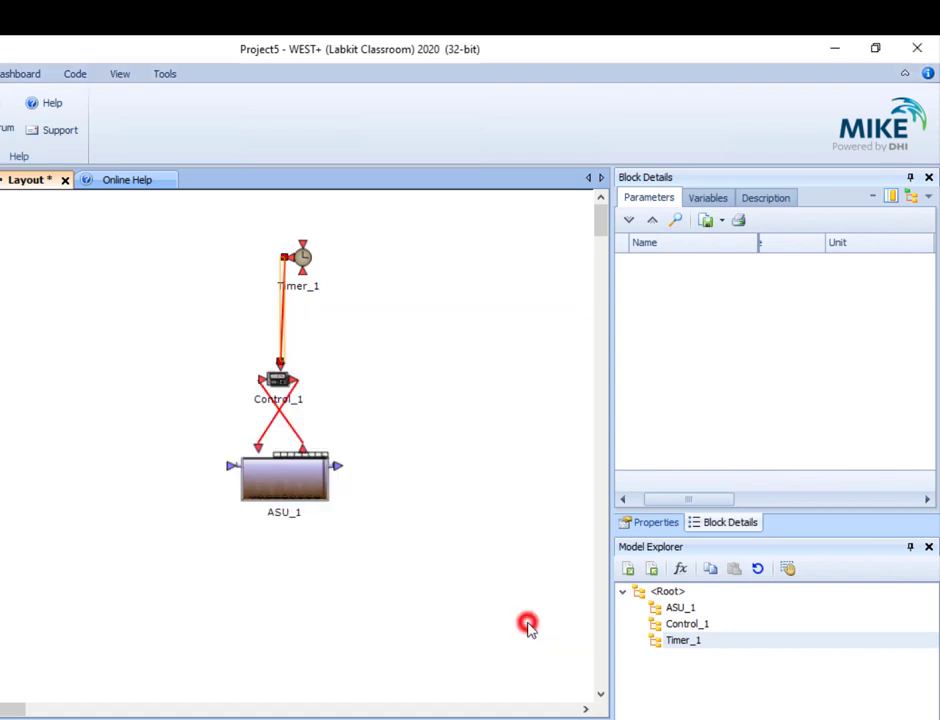
# Step: Set u11 of Timer_1 to 2 and u12 to 0, leaving the T2 period as it is
pyautogui.click(305, 259)
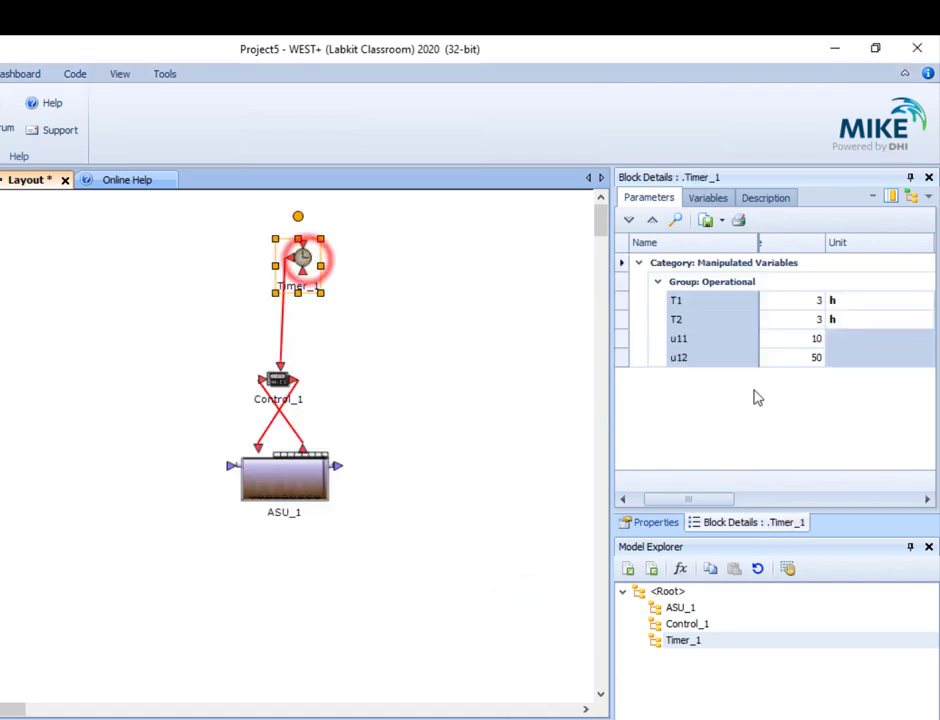
pyautogui.click(806, 340)
pyautogui.write('2')
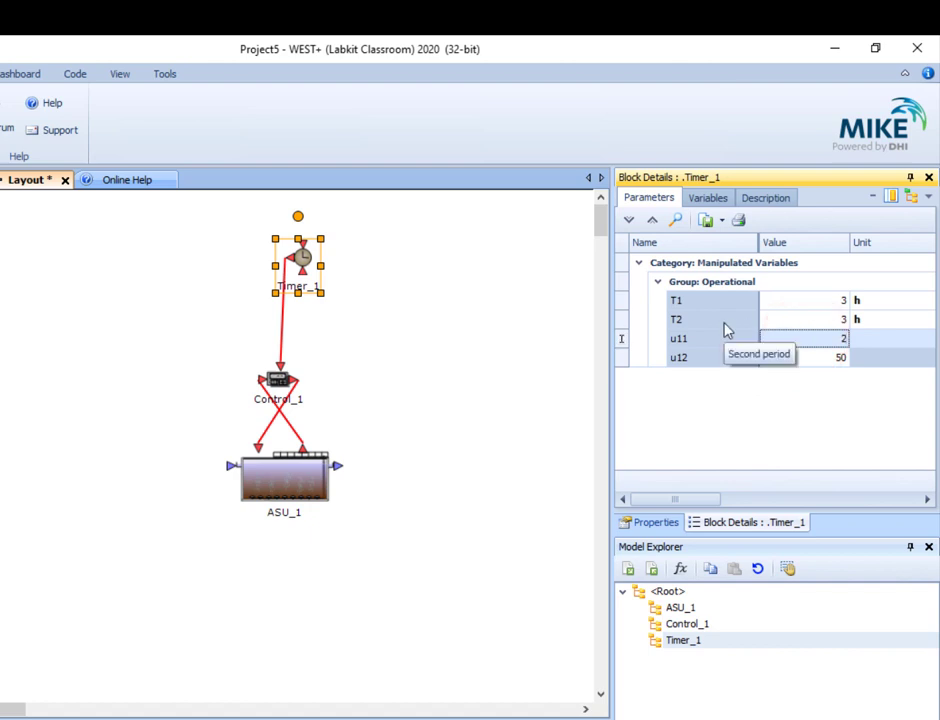
pyautogui.press('Return')
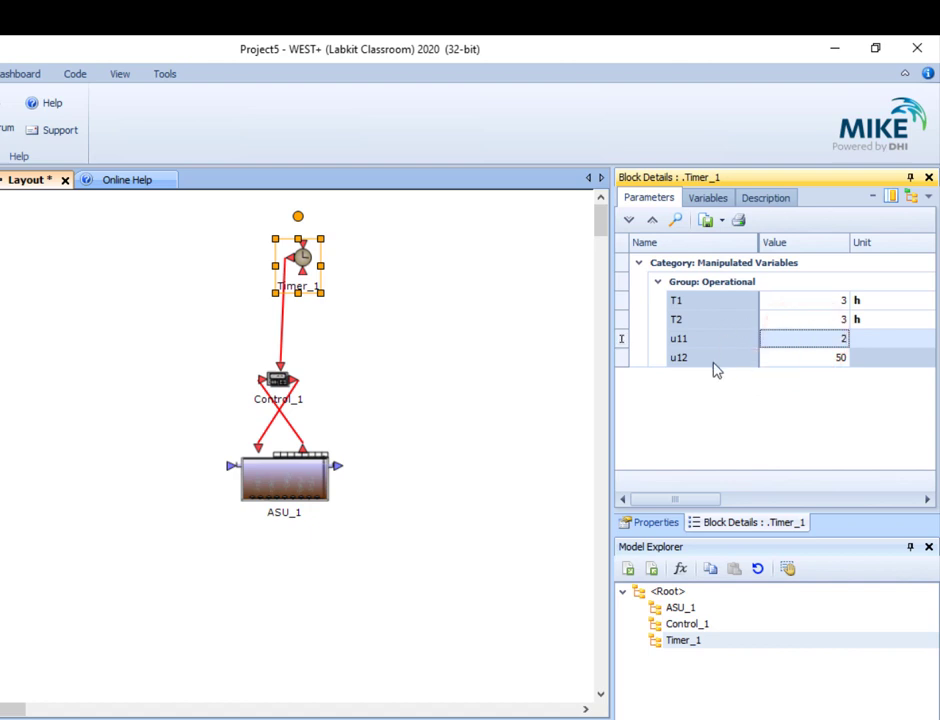
pyautogui.click(810, 359)
pyautogui.write('0')
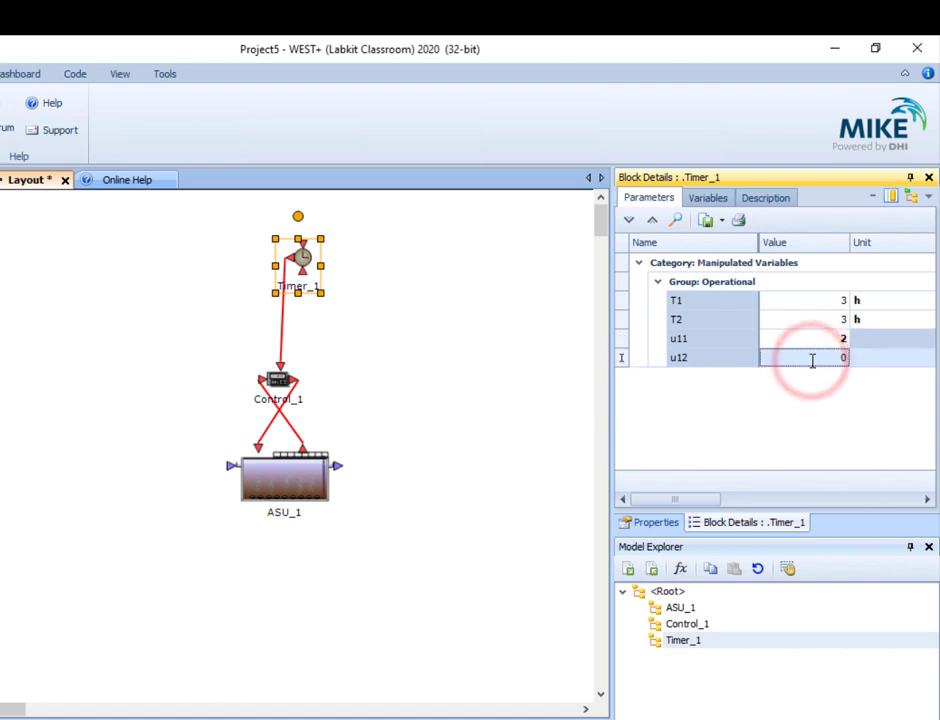
pyautogui.click(806, 320)
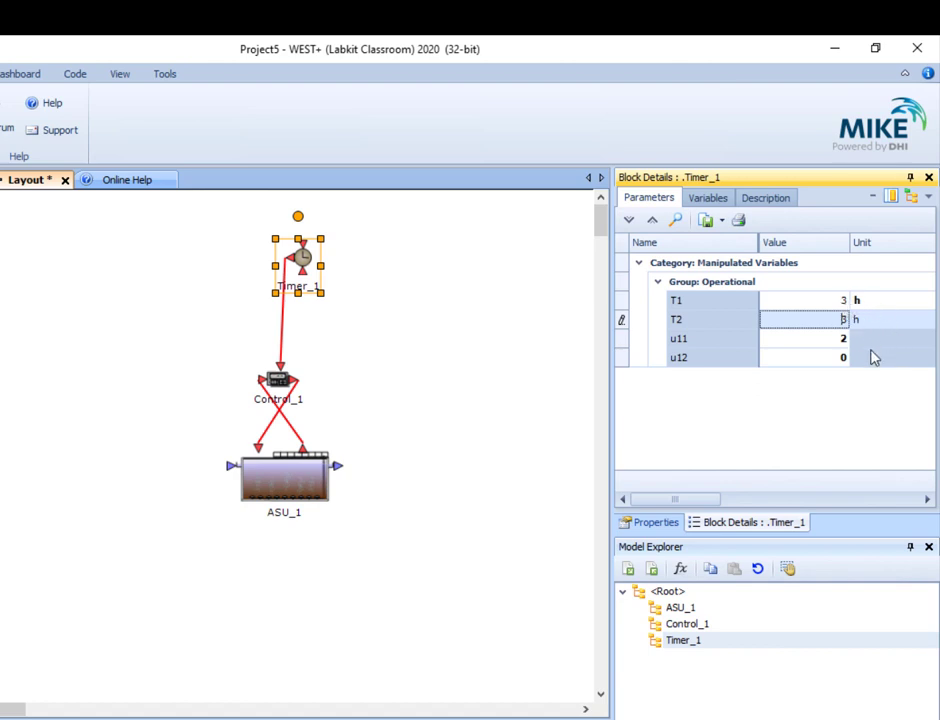
pyautogui.click(322, 575)
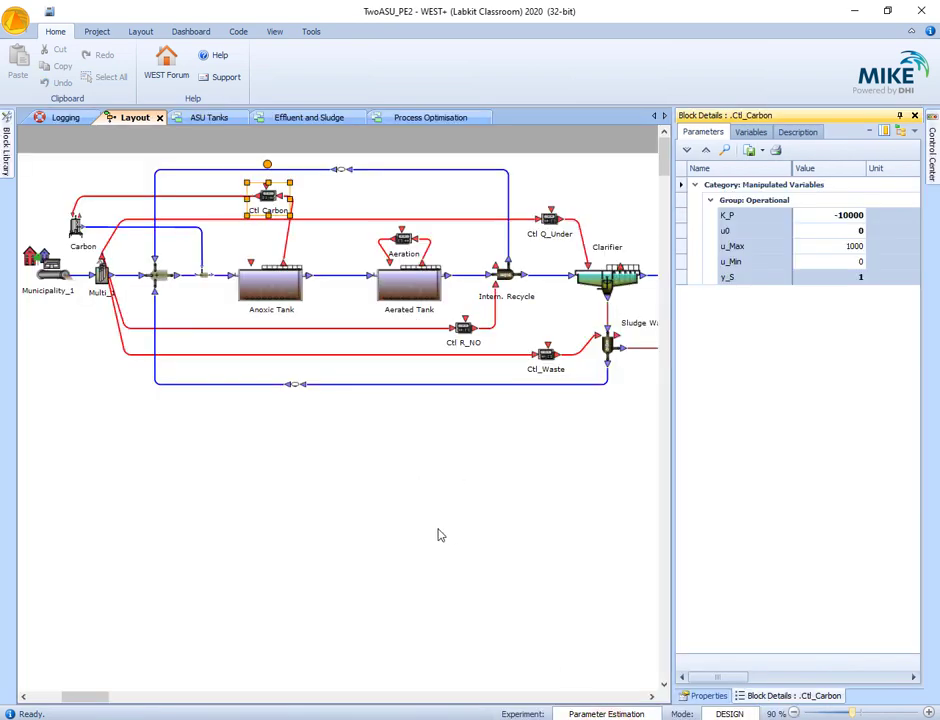
# Step: In the TwoASU_PE2 layout, examine the parameters of the ratio controllers Ctl Q_Under, Ctl R_NO and Ctl_Waste
pyautogui.click(431, 517)
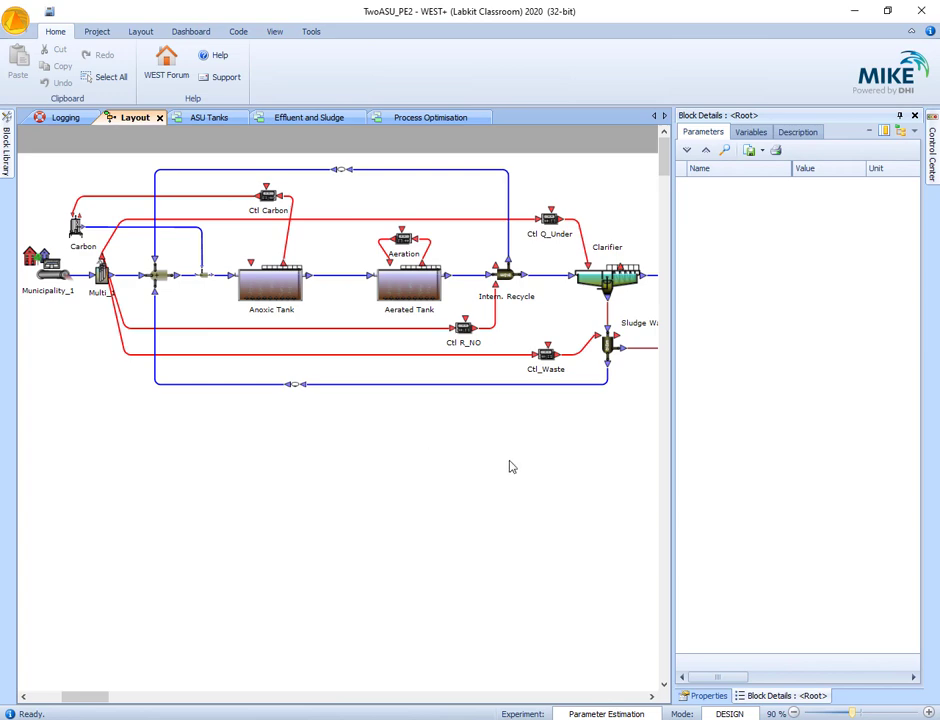
pyautogui.click(549, 217)
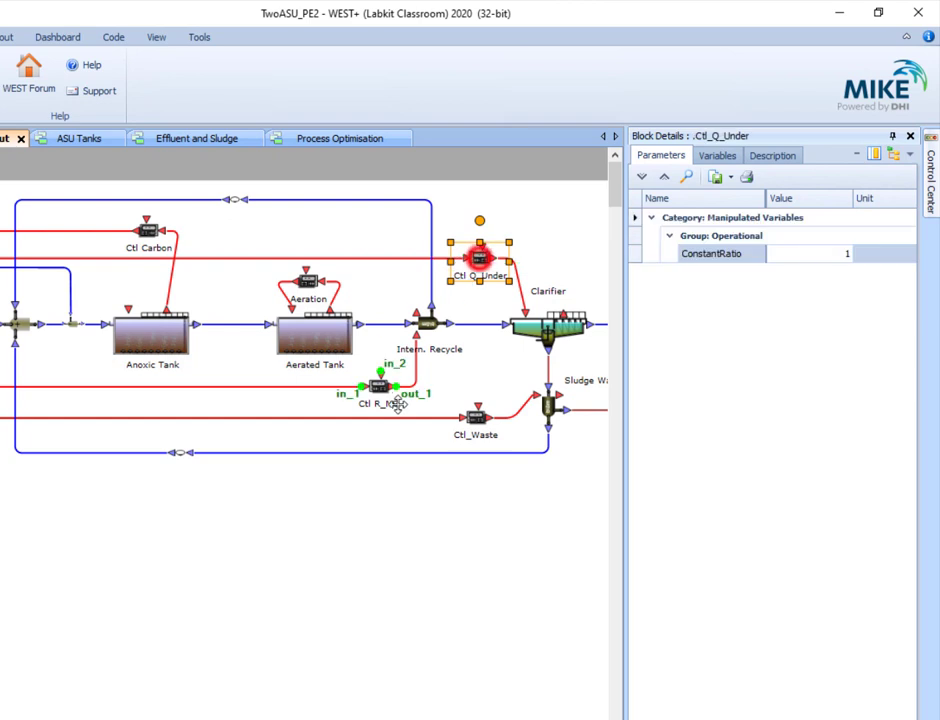
pyautogui.click(379, 387)
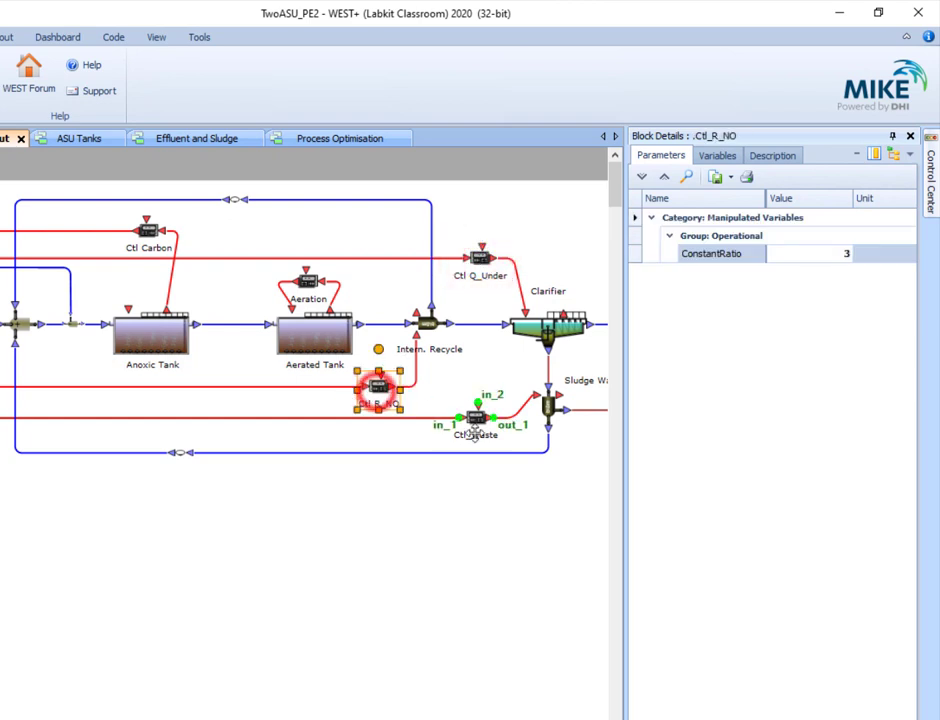
pyautogui.click(476, 418)
pyautogui.click(505, 512)
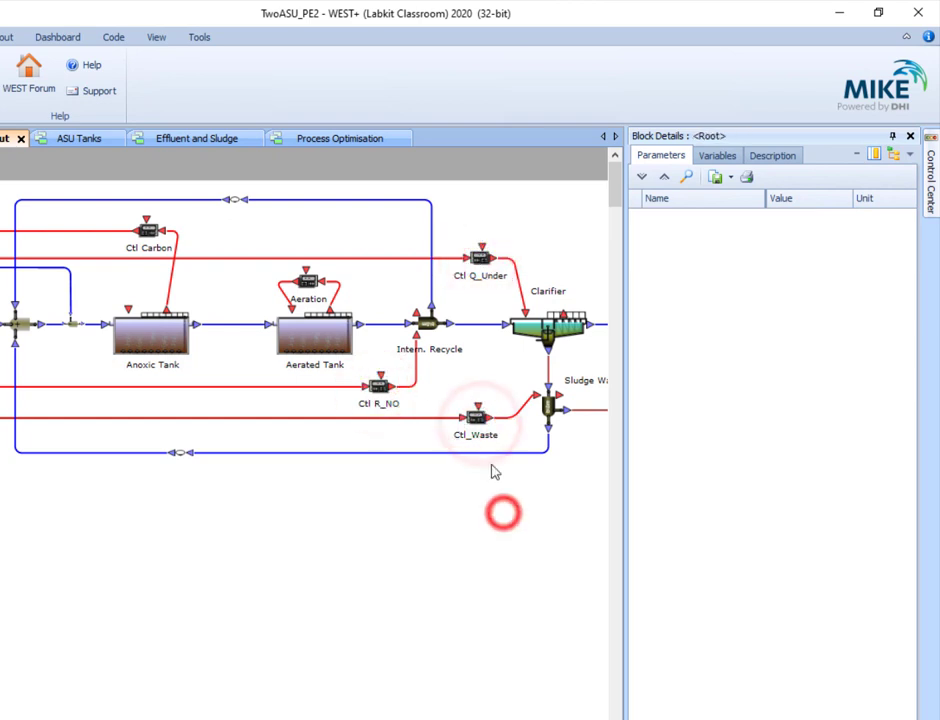
pyautogui.click(474, 263)
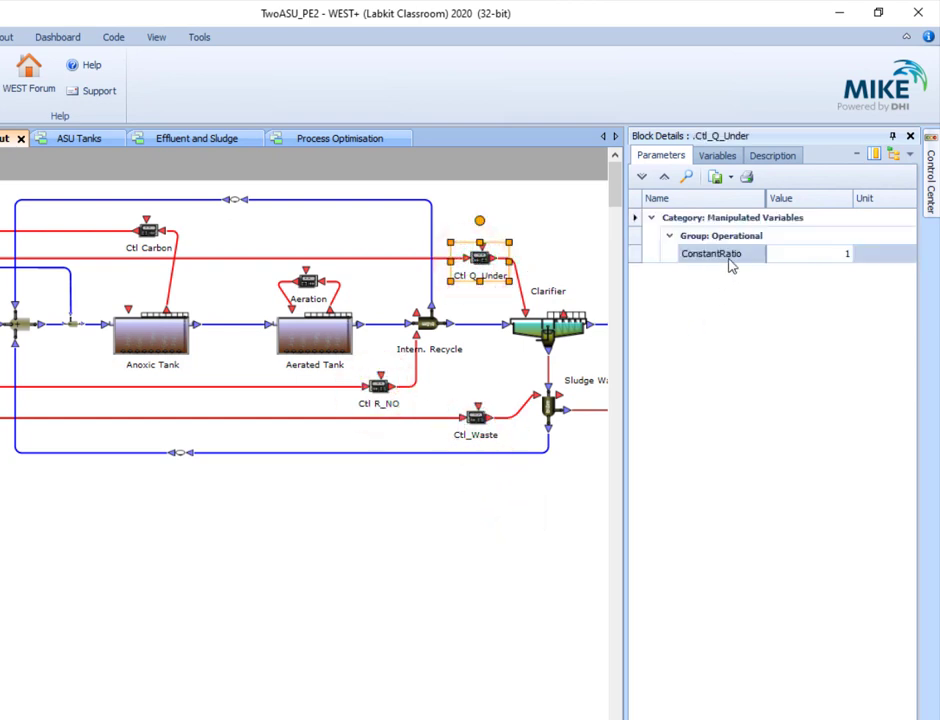
pyautogui.moveTo(735, 260)
# Step: Examine the interface links from Ctl Q_Under to the Clarifier and from Multi_1 to Ctl Q_Under, together with the controller's ConstantRatio
pyautogui.click(553, 250)
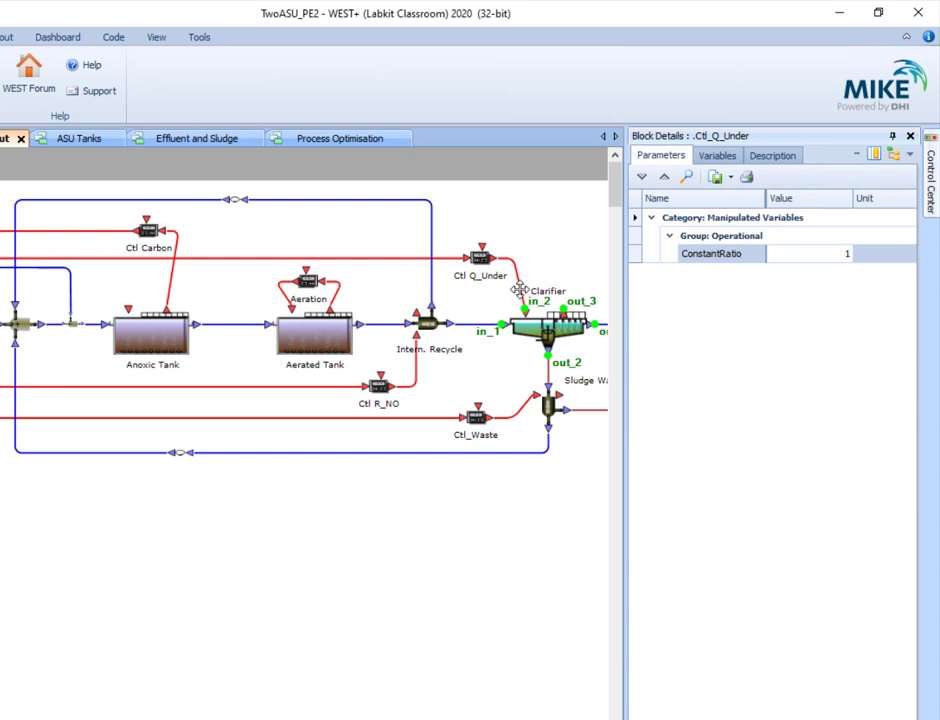
pyautogui.click(519, 289)
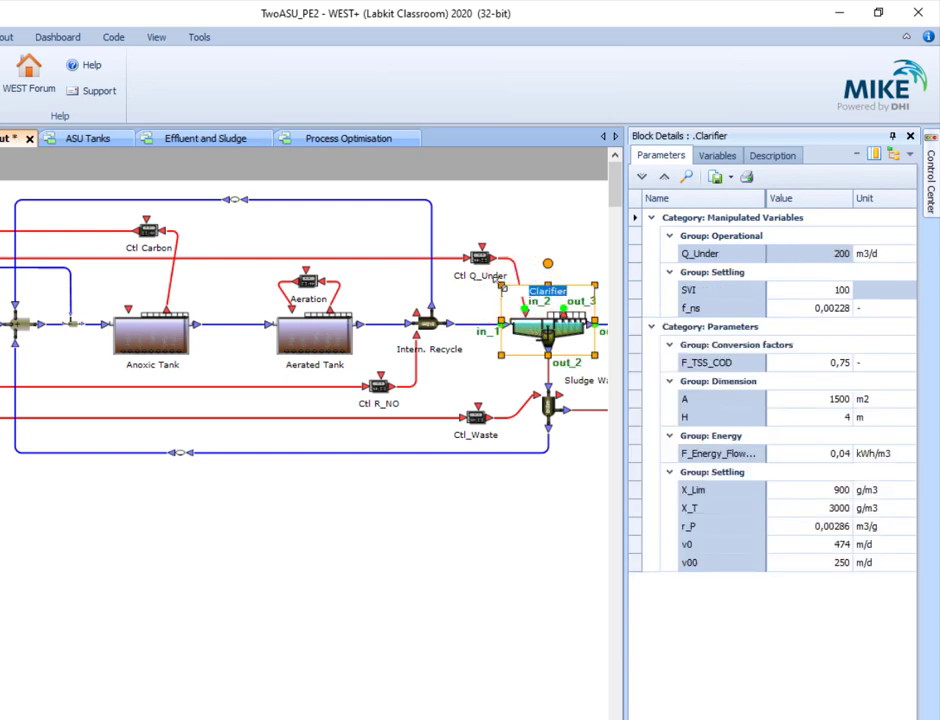
pyautogui.doubleClick(519, 276)
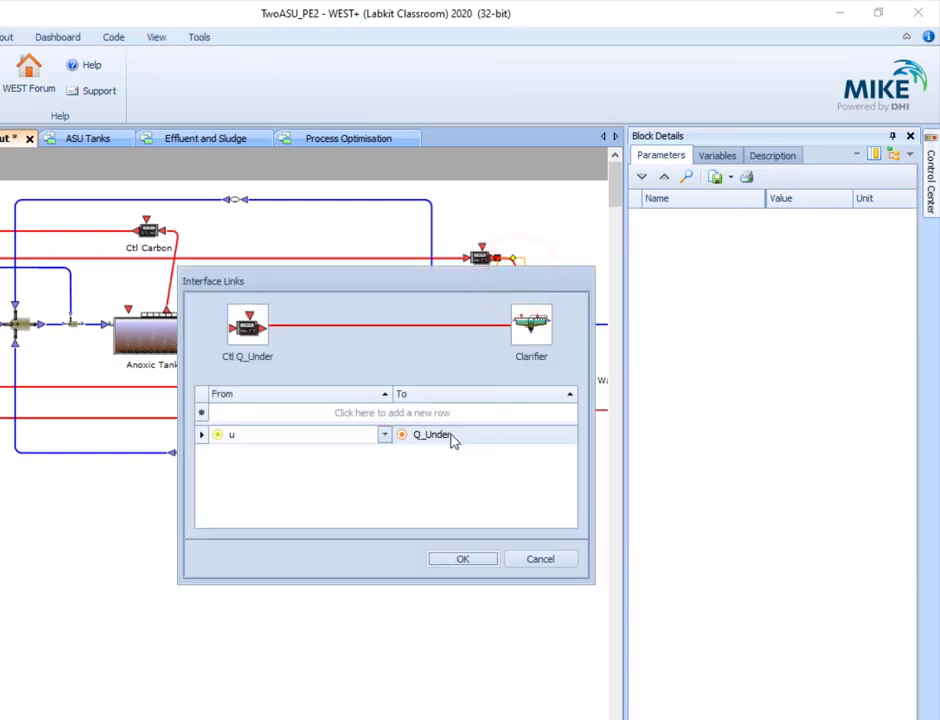
pyautogui.click(539, 560)
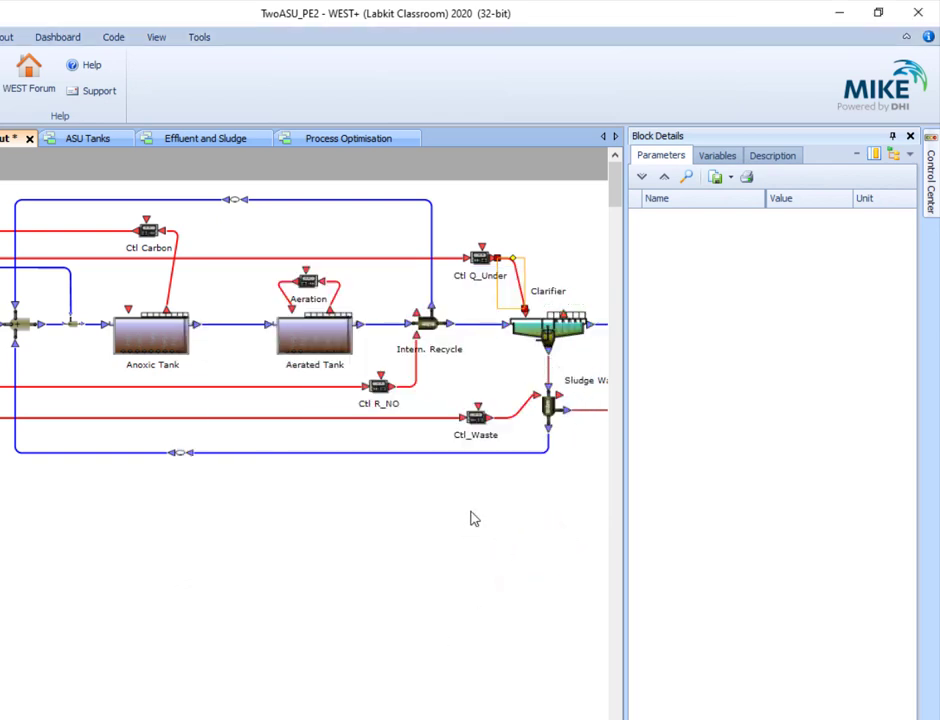
pyautogui.click(482, 253)
pyautogui.click(841, 254)
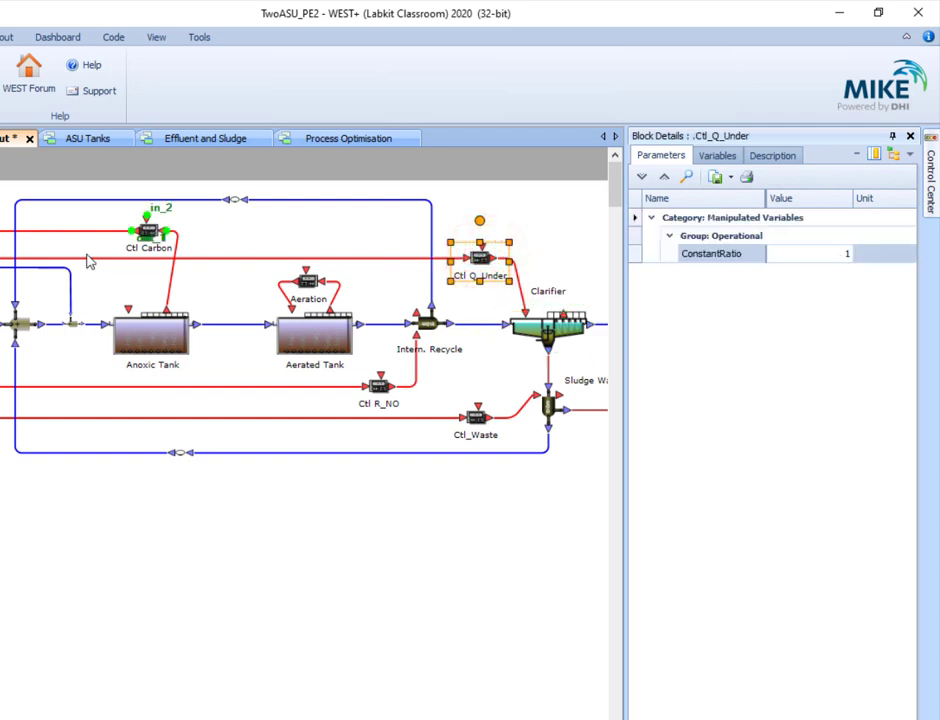
pyautogui.doubleClick(568, 258)
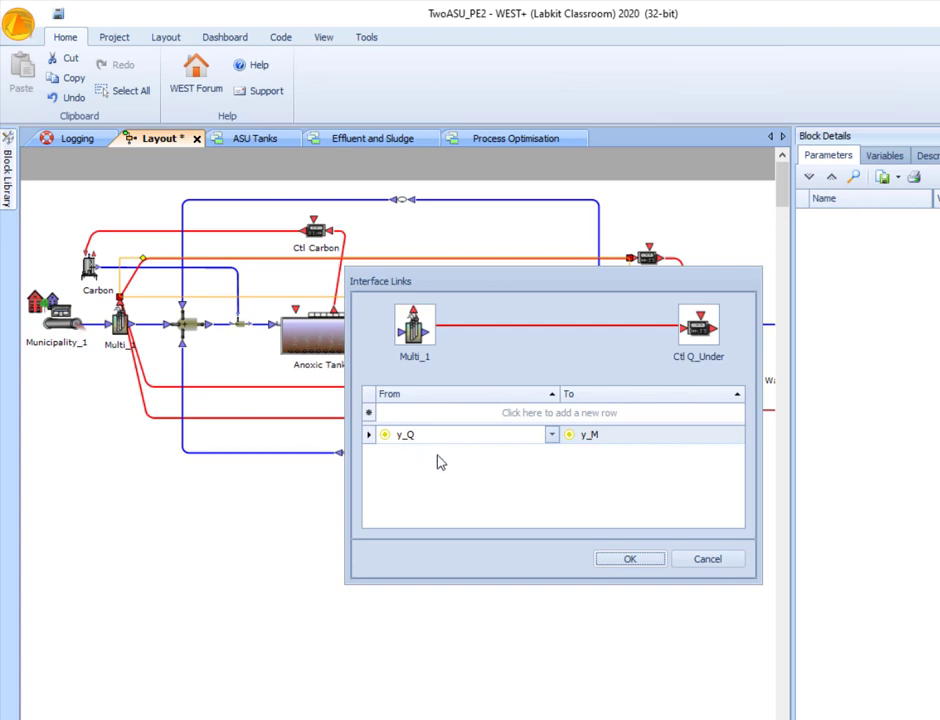
pyautogui.click(712, 560)
pyautogui.click(648, 276)
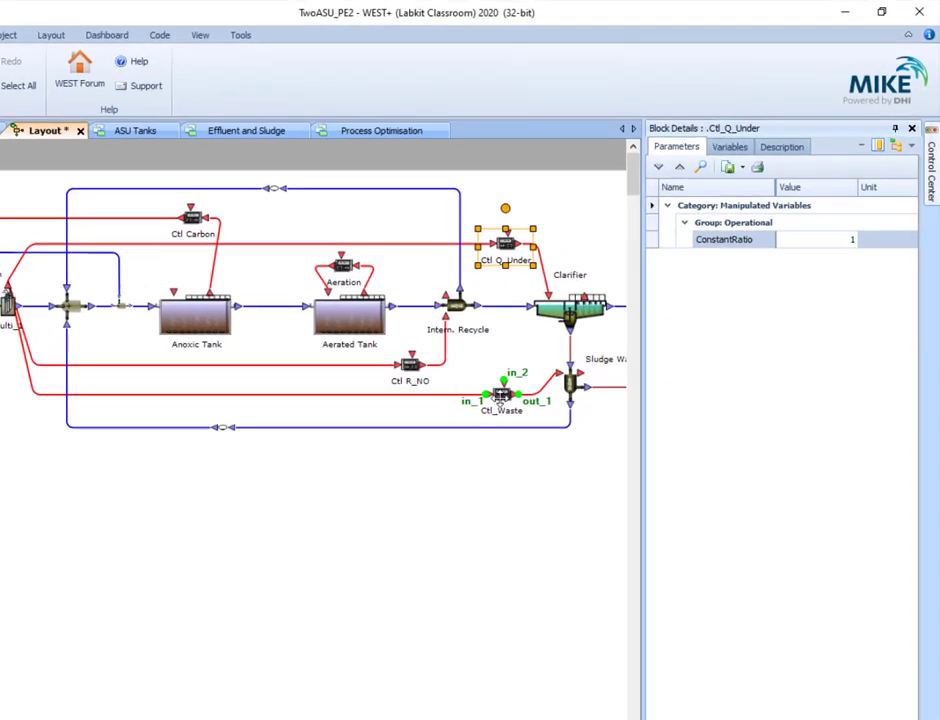
# Step: Examine the ConstantRatio of Ctl_Waste and of Ctl R_NO along with their connections in the layout
pyautogui.click(500, 396)
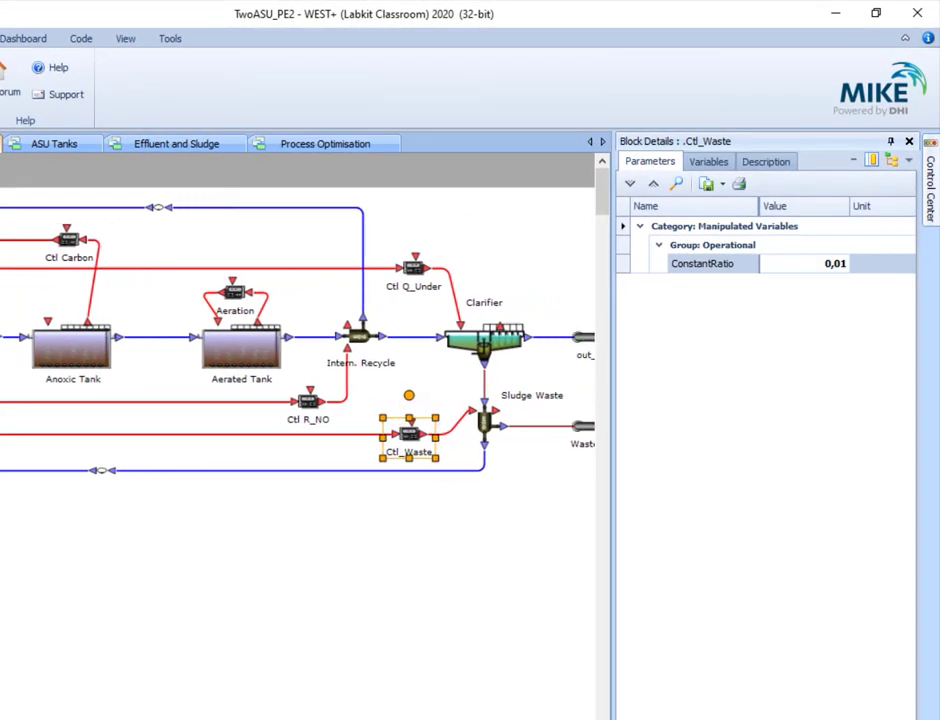
pyautogui.moveTo(154, 697); pyautogui.dragTo(158, 697)
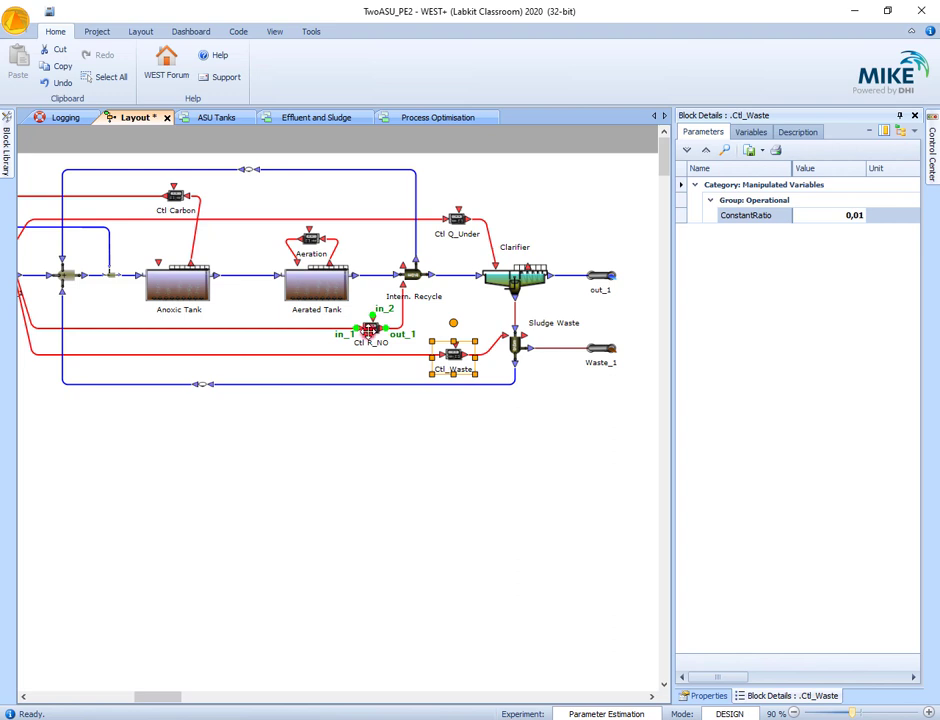
pyautogui.click(371, 331)
pyautogui.moveTo(178, 696); pyautogui.dragTo(145, 693)
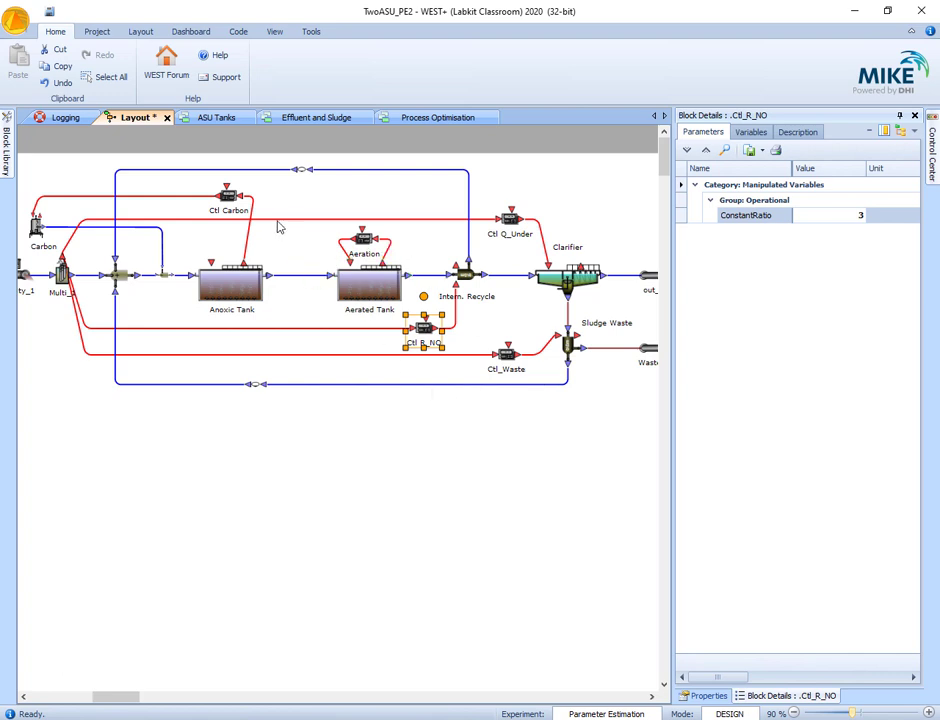
# Step: Examine the parameters and general properties of the Carbon dosing unit in the TwoASU_PE2 layout
pyautogui.click(293, 195)
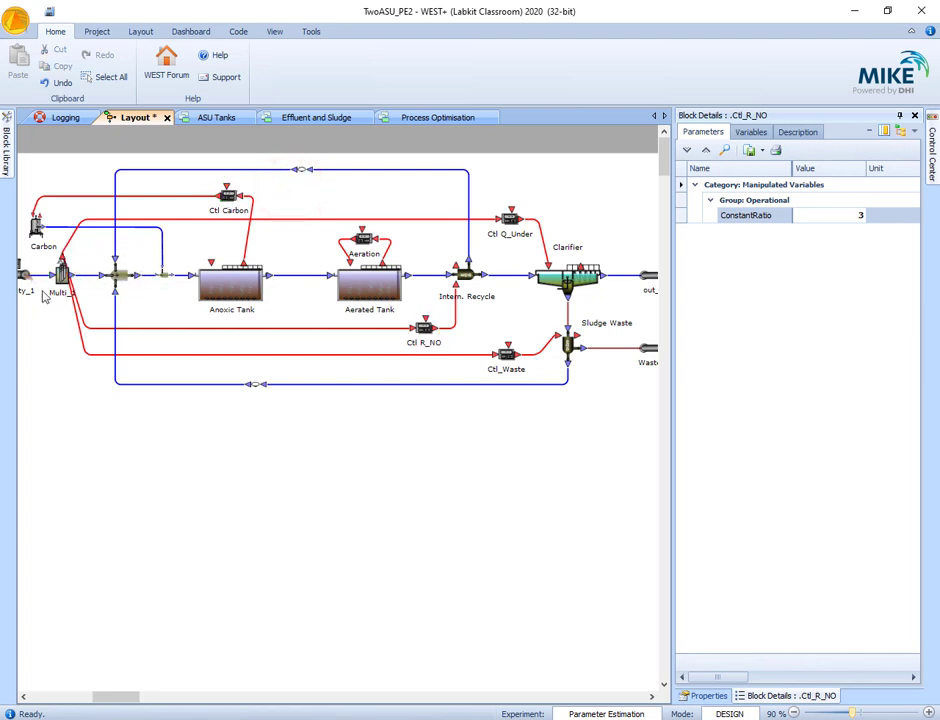
pyautogui.click(35, 229)
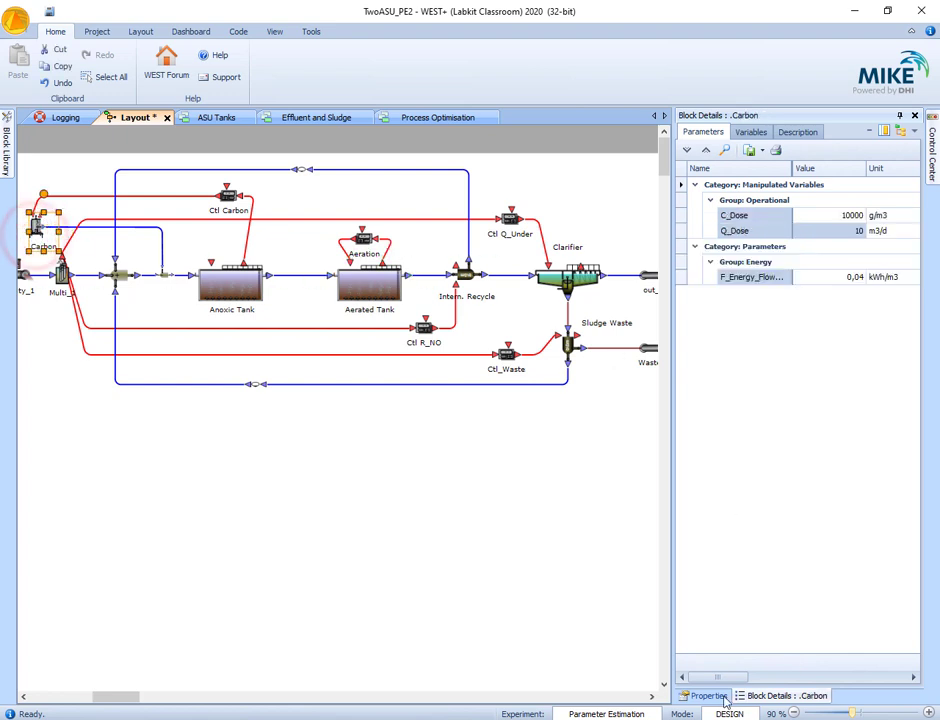
pyautogui.click(715, 695)
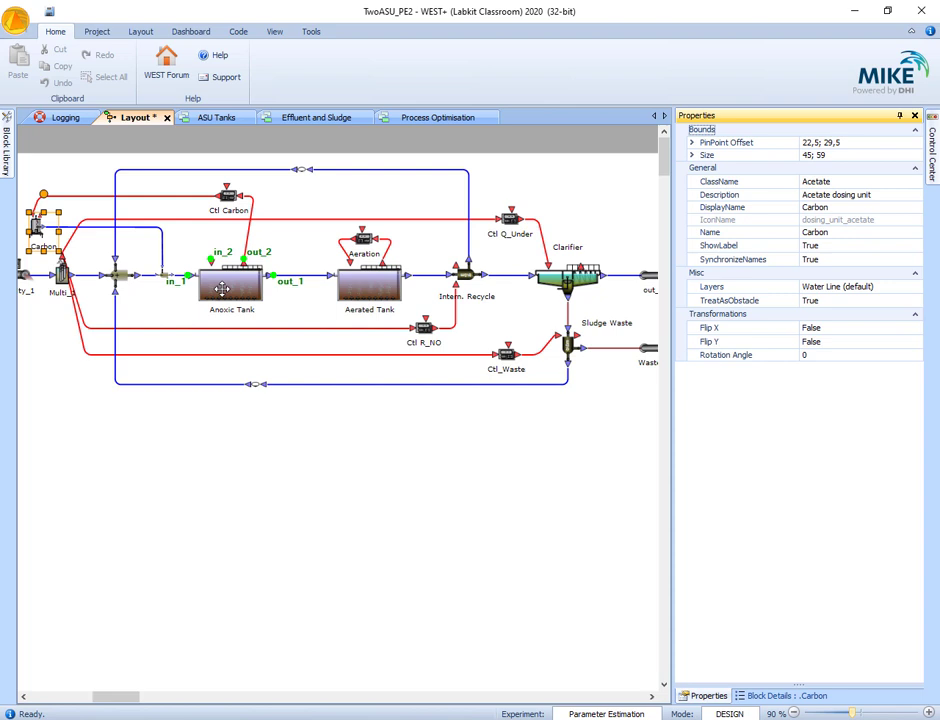
# Step: Examine Ctl Carbon's parameters and its interface links from the Anoxic Tank and to the Carbon dosing unit
pyautogui.doubleClick(246, 234)
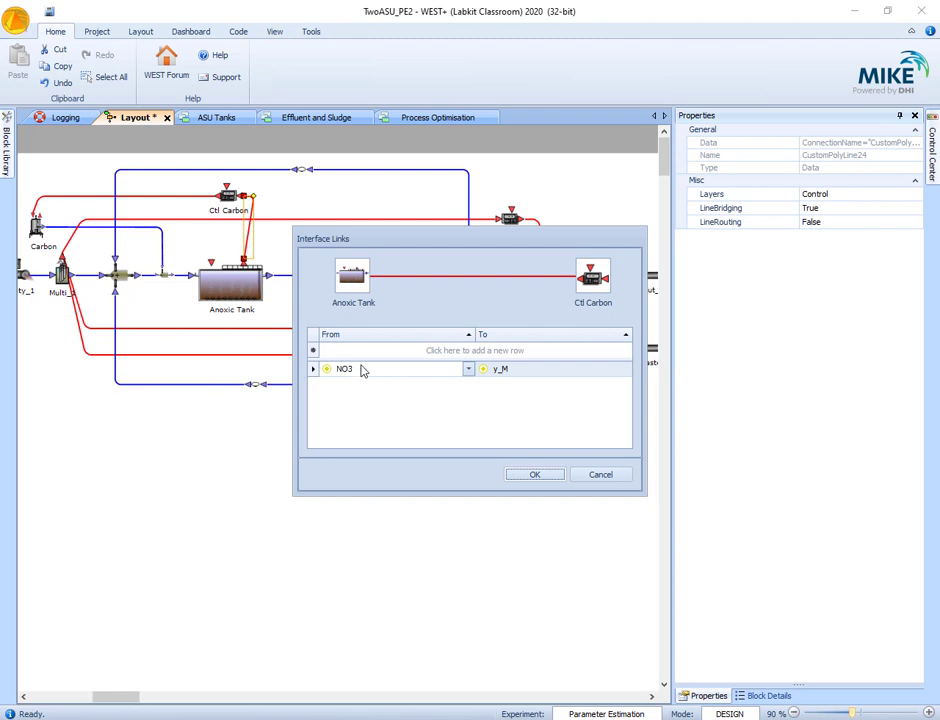
pyautogui.click(603, 475)
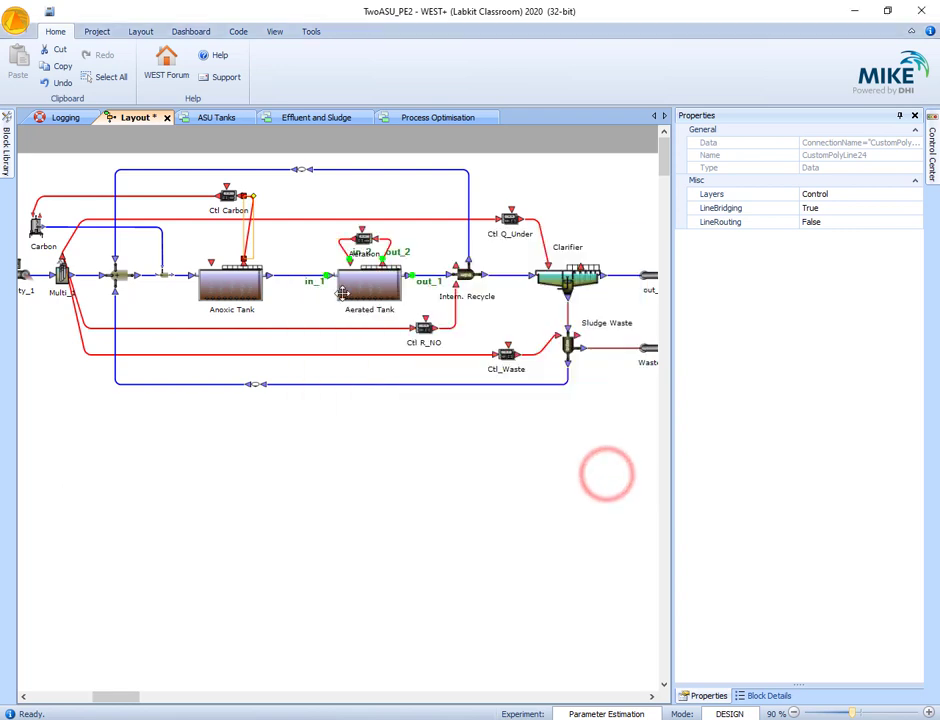
pyautogui.click(224, 199)
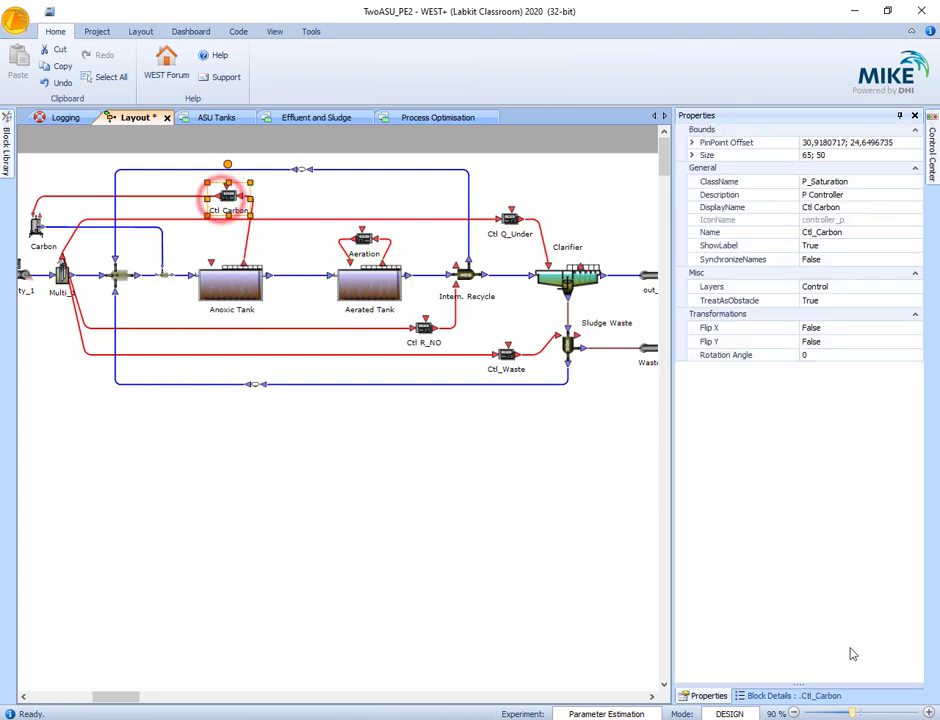
pyautogui.click(765, 696)
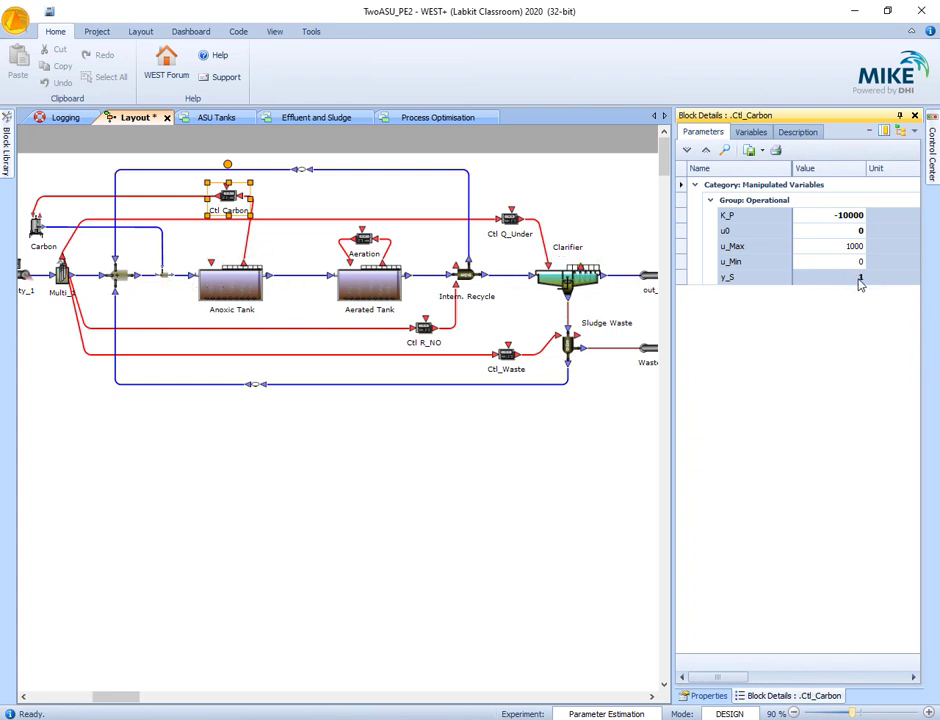
pyautogui.doubleClick(86, 196)
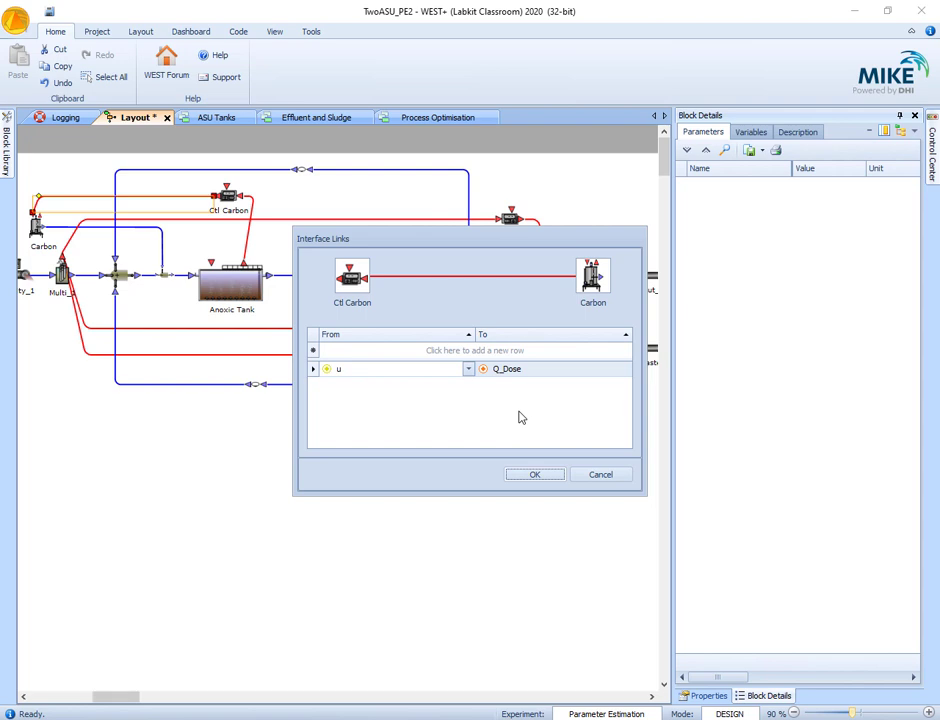
pyautogui.click(602, 477)
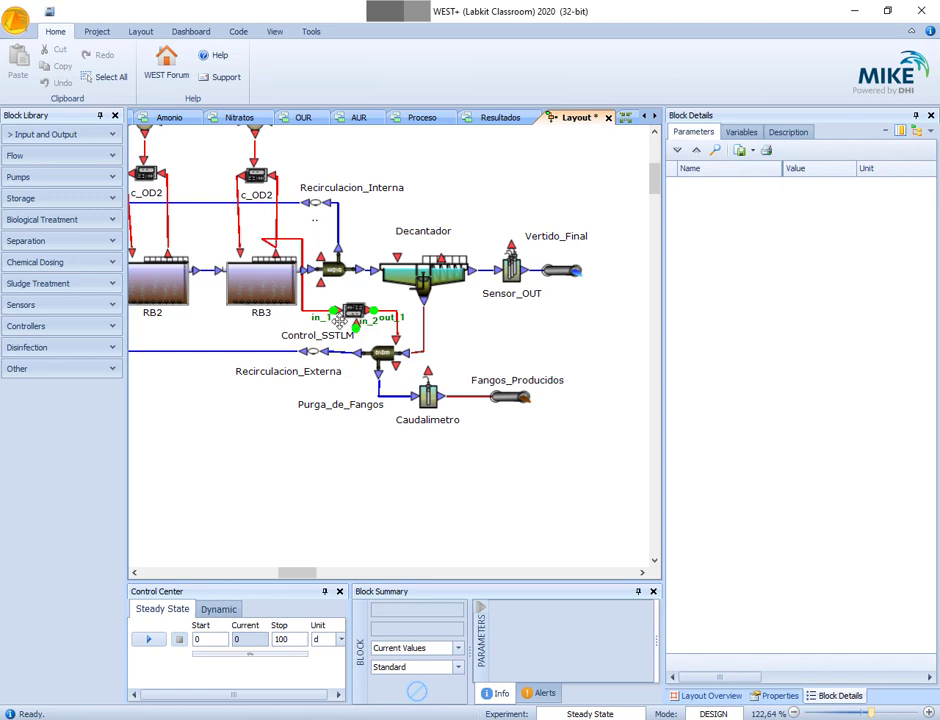
# Step: In the plant layout with Purga_de_Fangos, examine Control_SSTLM's parameters and its interface links from RB3 and to Purga_de_Fangos
pyautogui.doubleClick(325, 309)
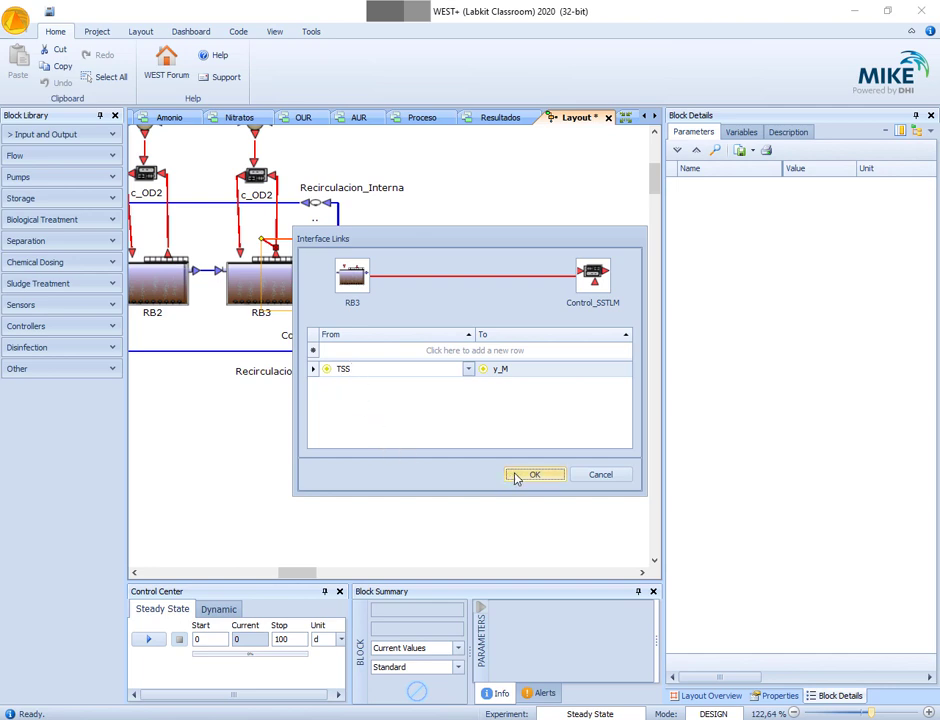
pyautogui.click(590, 476)
pyautogui.click(354, 313)
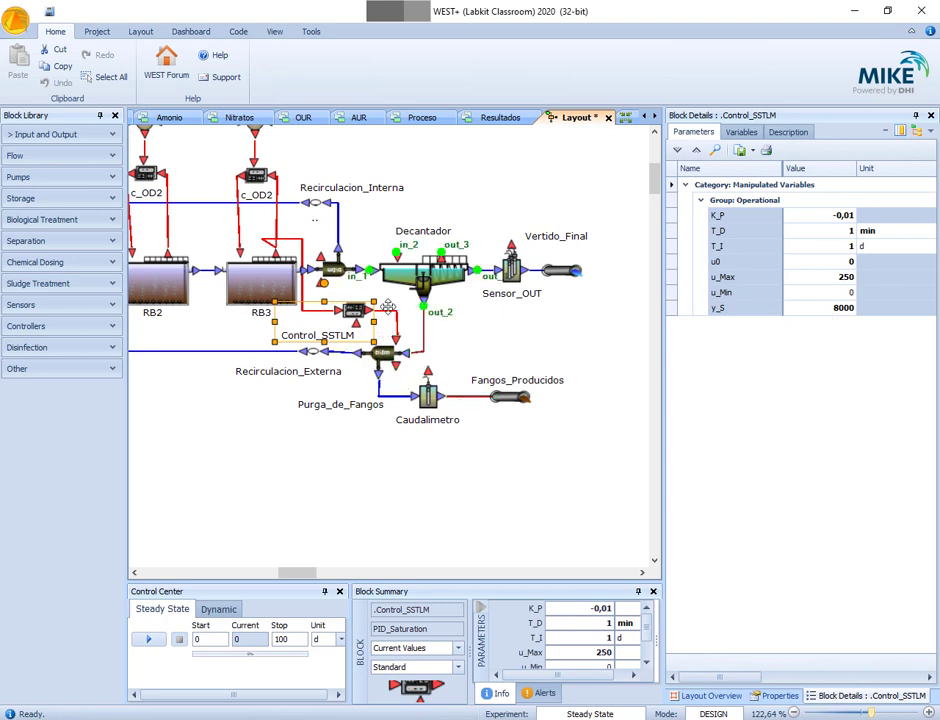
pyautogui.doubleClick(394, 311)
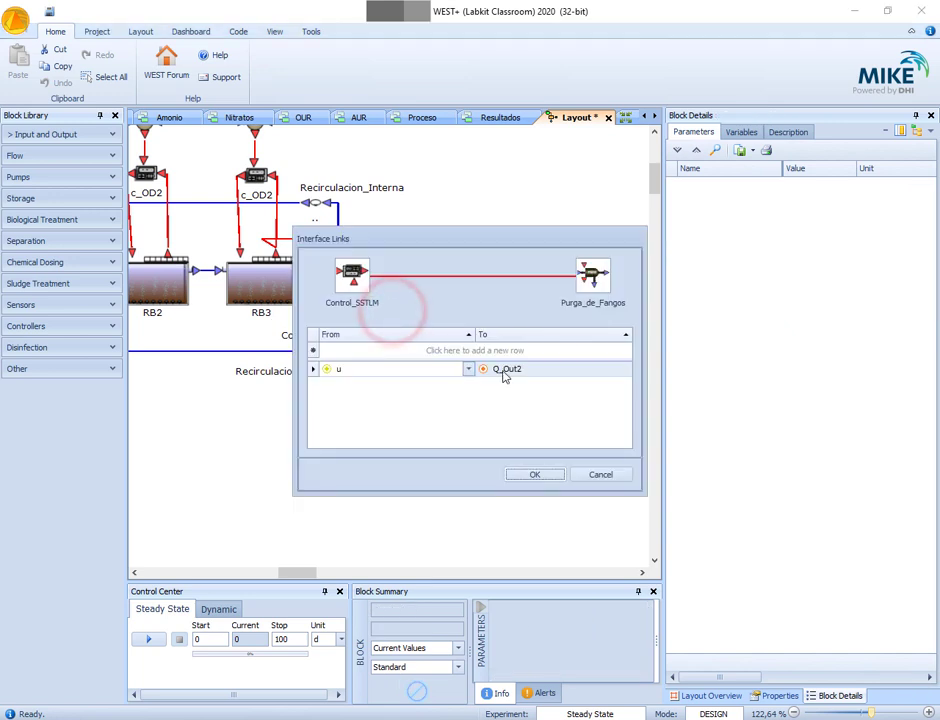
pyautogui.click(580, 476)
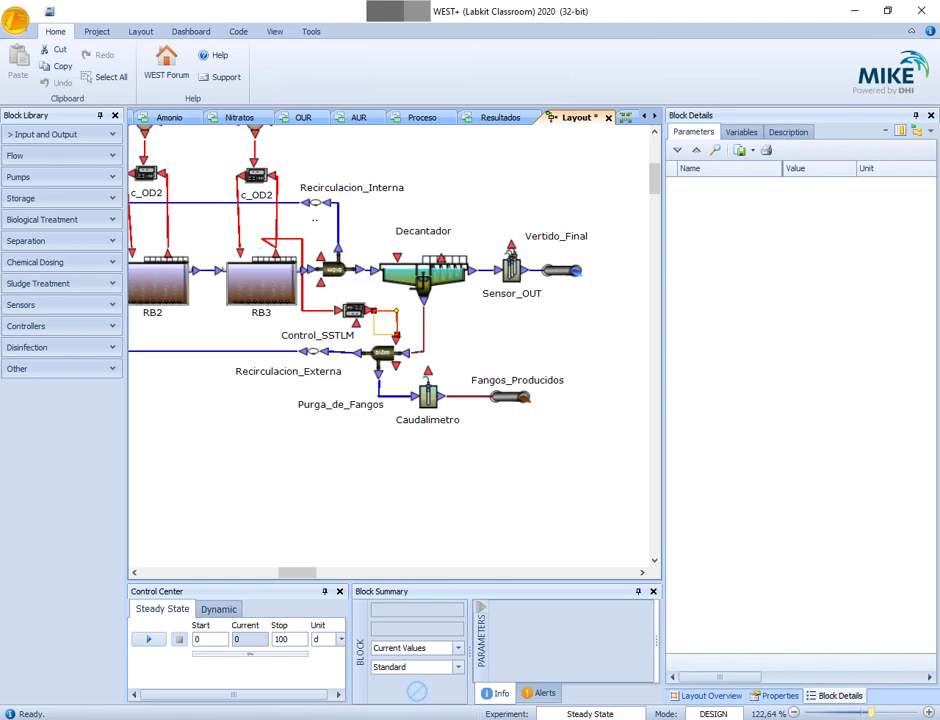
# Step: Switch to the Iniesta_V01 project and examine the interface link from the Multi_3 sensor to Control_4
pyautogui.moveTo(492, 718)
pyautogui.click(382, 718)
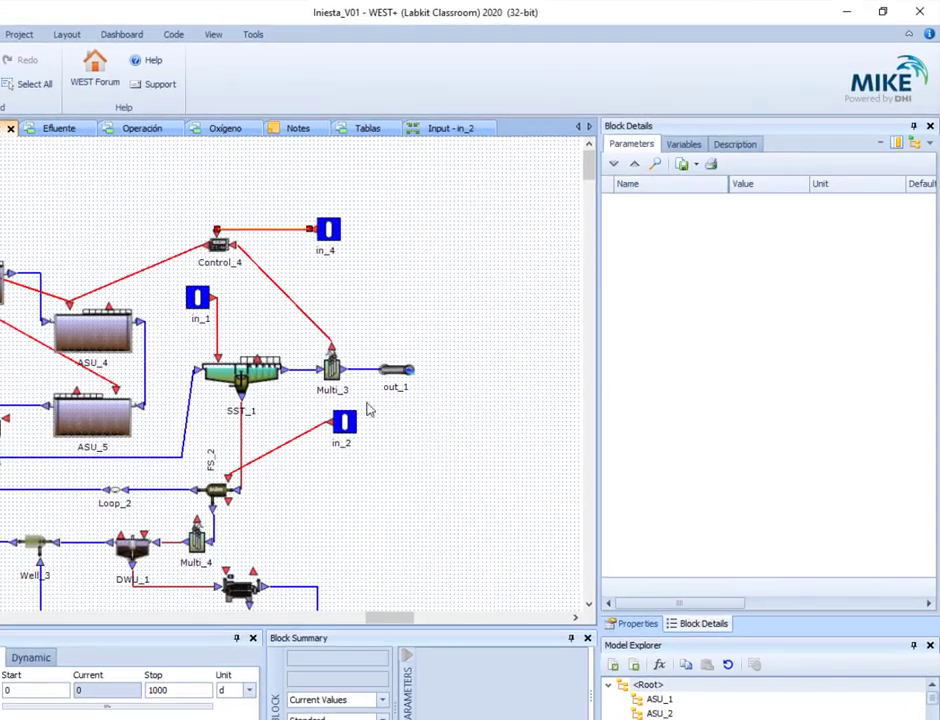
pyautogui.moveTo(421, 399); pyautogui.dragTo(277, 229)
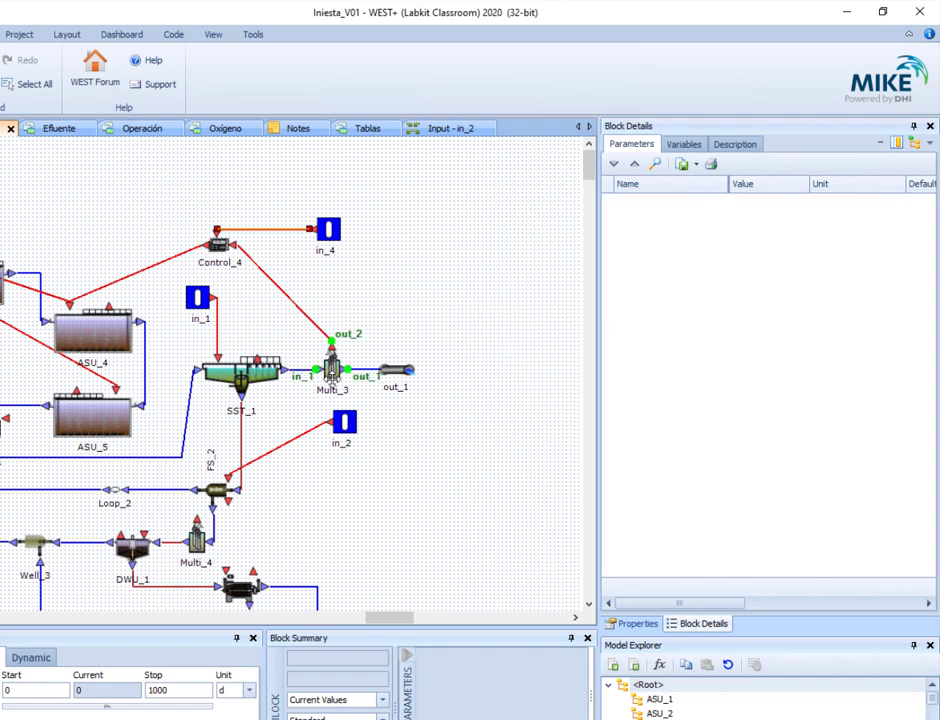
pyautogui.doubleClick(313, 325)
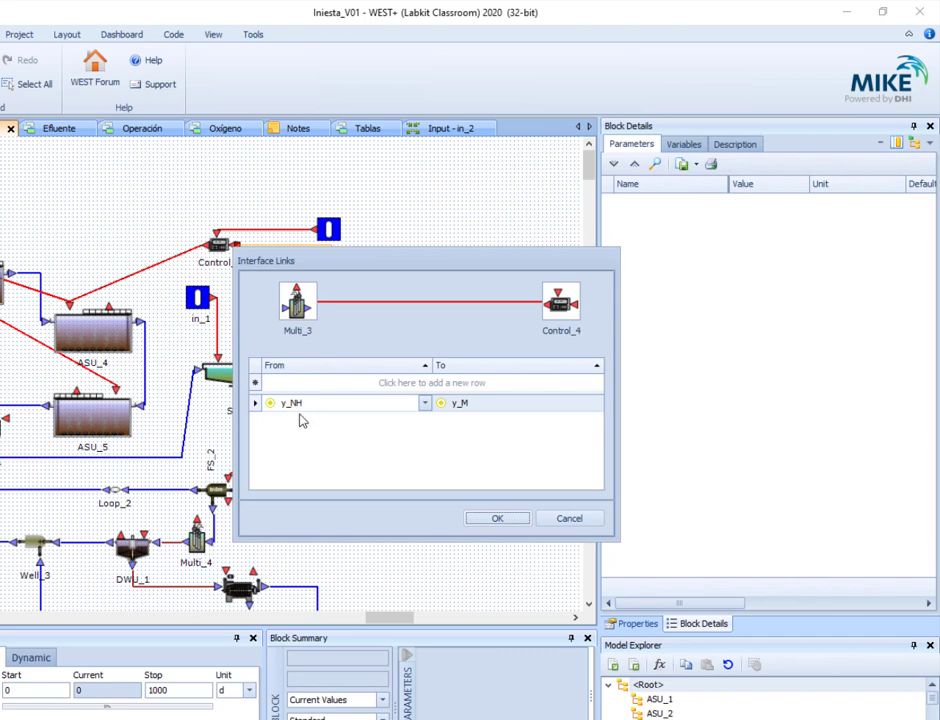
pyautogui.click(567, 519)
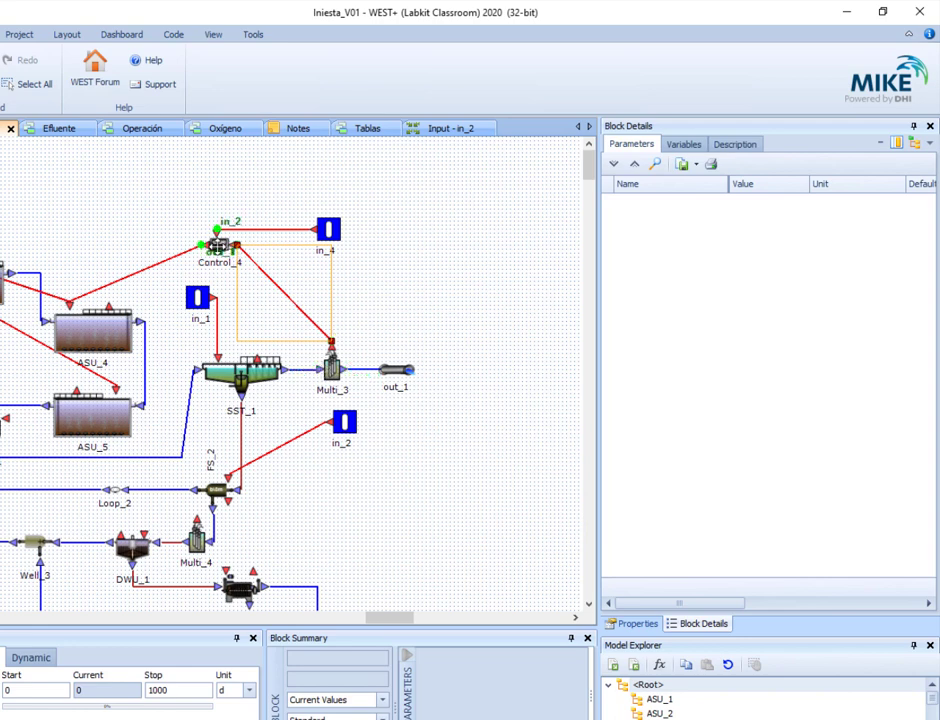
# Step: Examine the parameters of Control_4 and its interface link to the ASU_4 tank
pyautogui.click(219, 246)
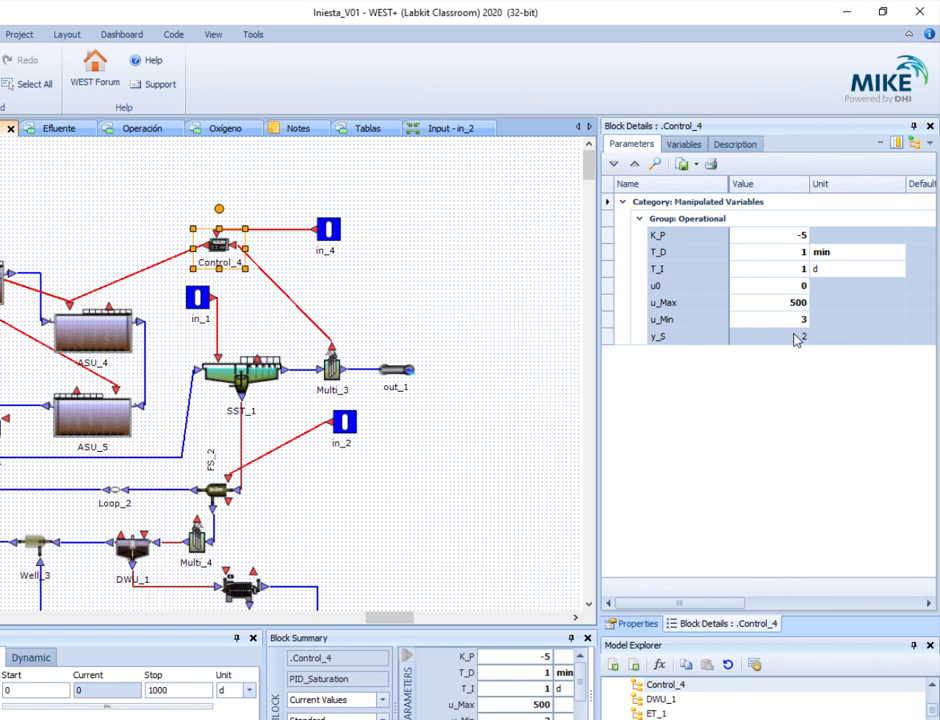
pyautogui.click(130, 274)
pyautogui.doubleClick(130, 274)
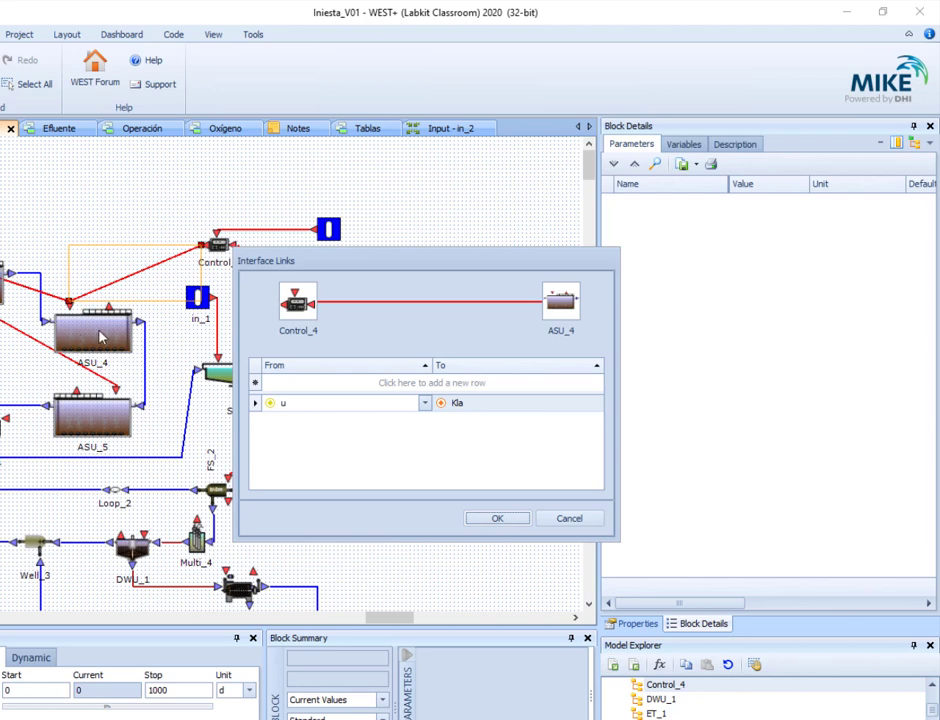
pyautogui.click(561, 519)
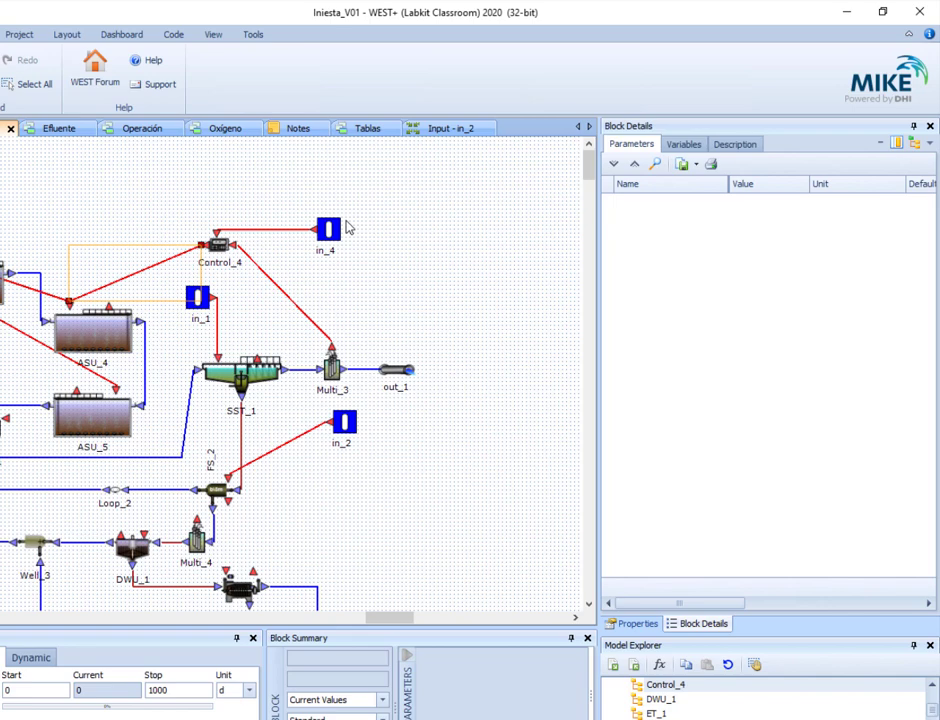
# Step: Examine the interface link from the in_4 input block to Control_4
pyautogui.click(273, 228)
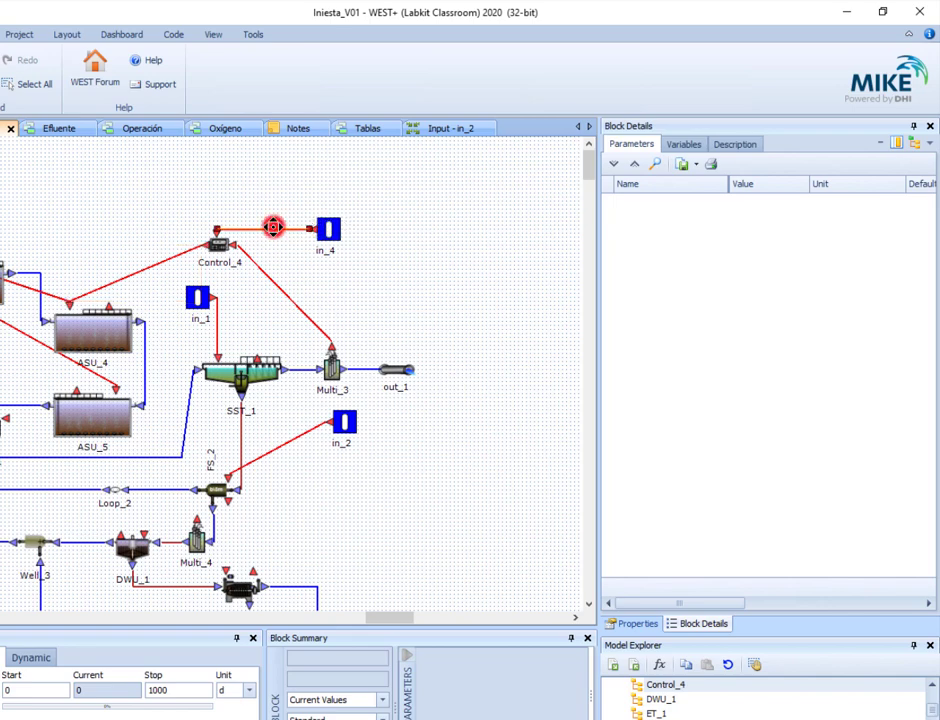
pyautogui.doubleClick(273, 228)
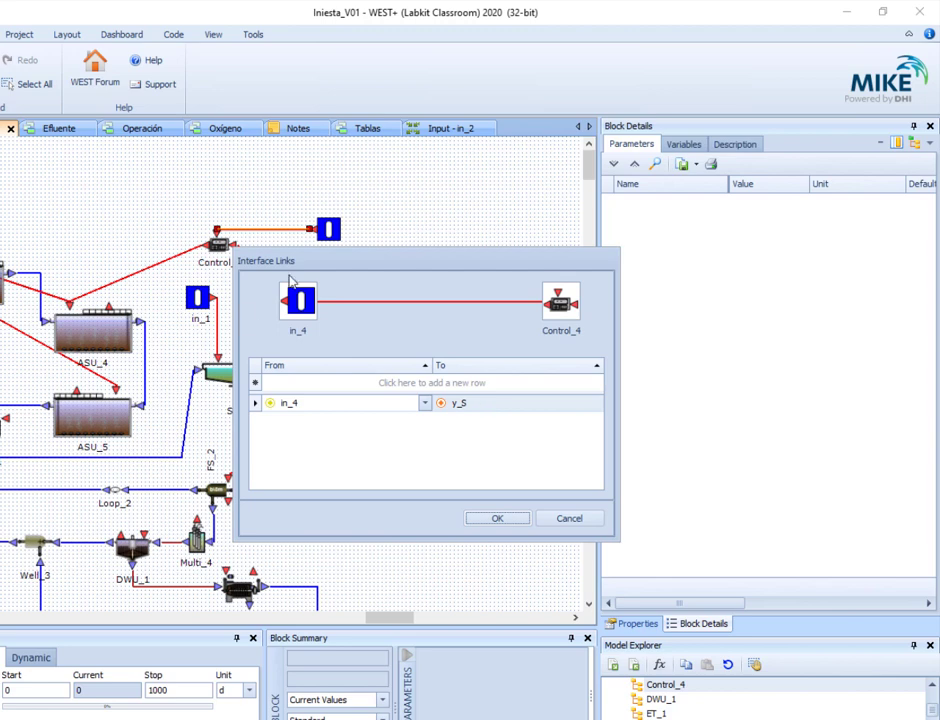
pyautogui.click(570, 520)
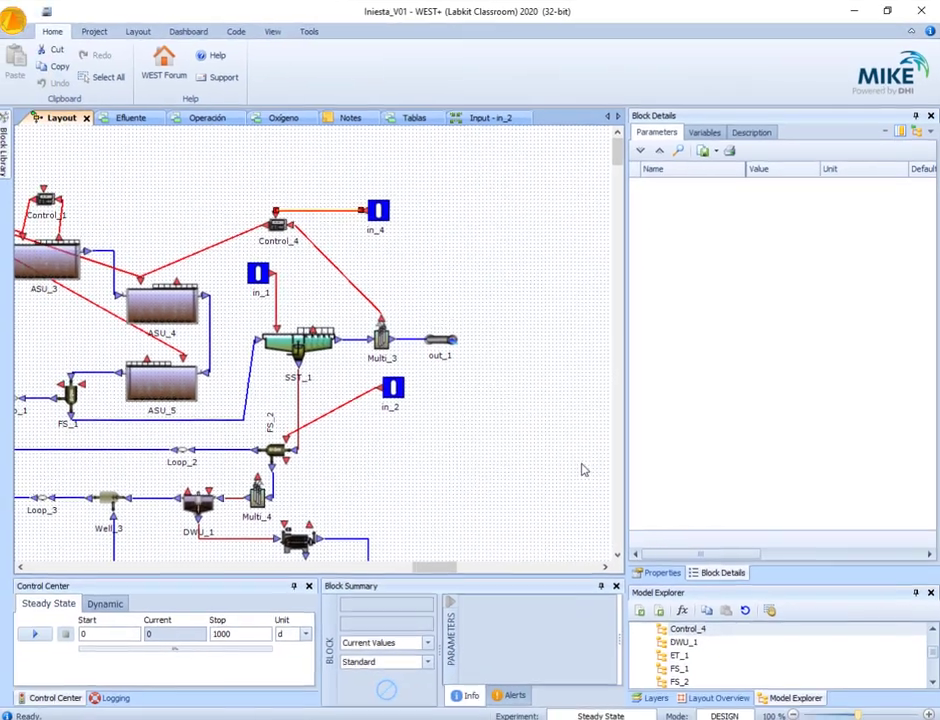